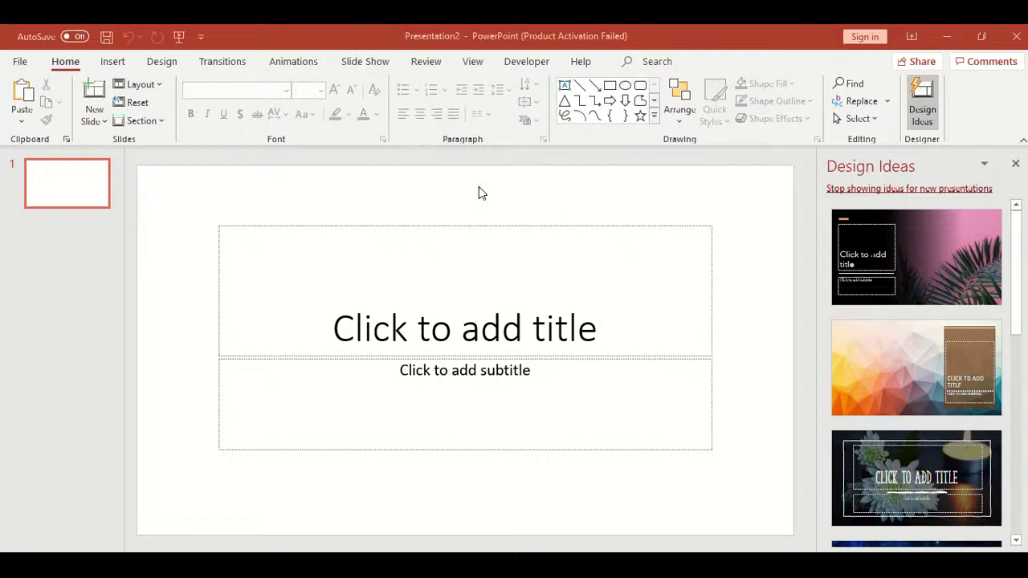
- Delete the title and subtitle placeholders from slide 1 and close the Design Ideas pane
click(416, 230)
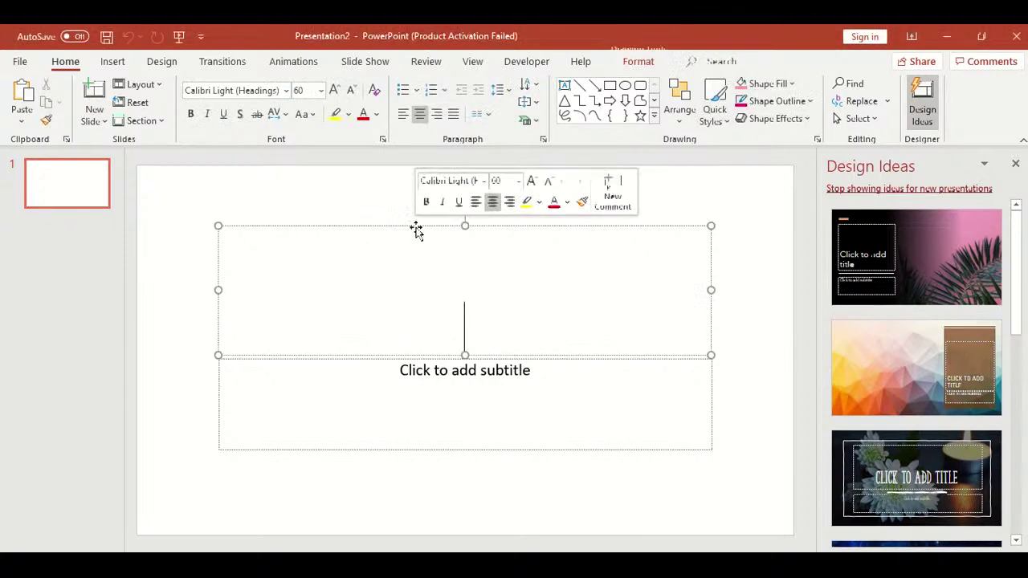
click(408, 228)
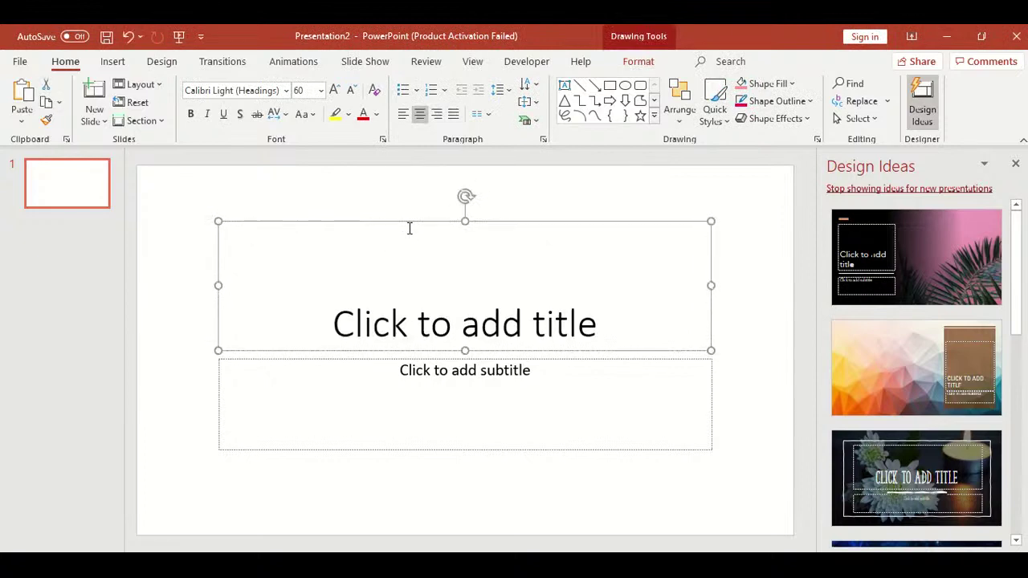
key(Delete)
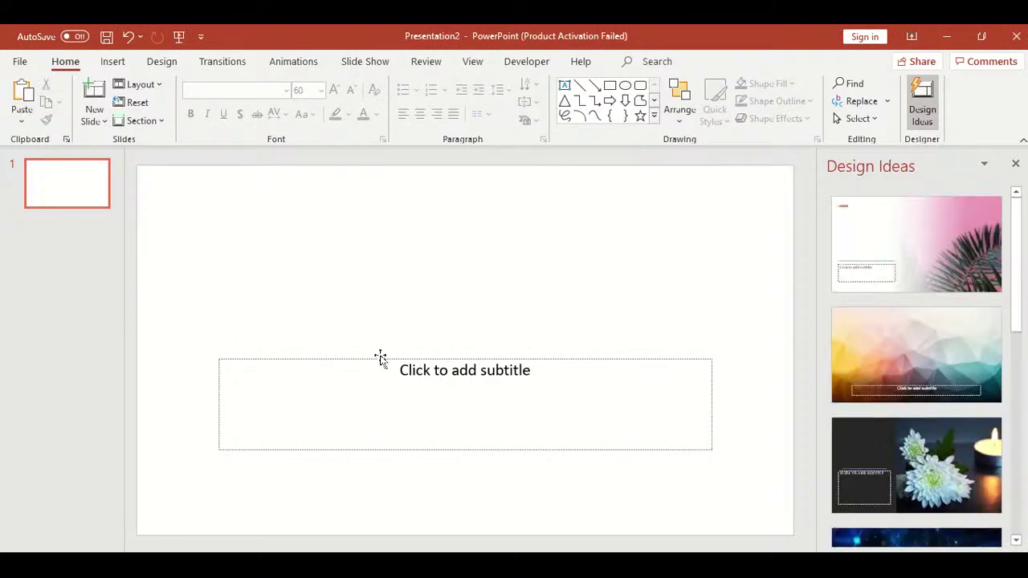
click(380, 358)
key(Delete)
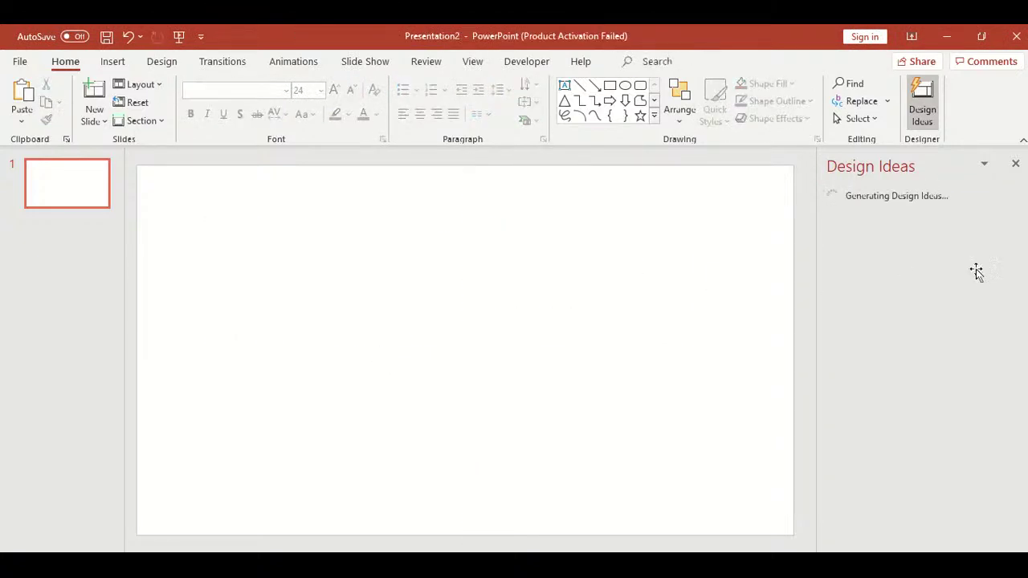
click(1016, 165)
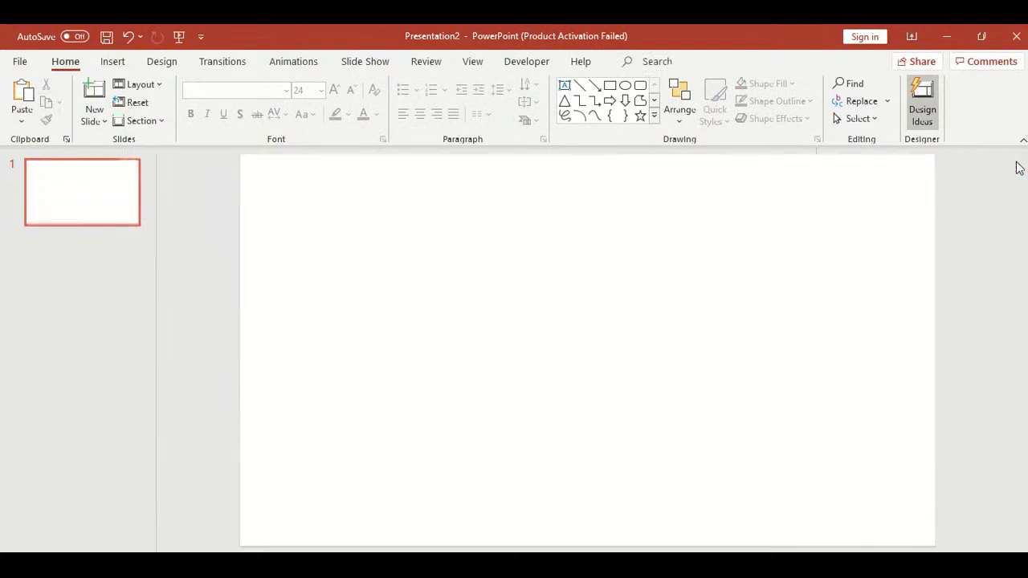
- Draw a rectangle near the upper left of the slide
click(112, 62)
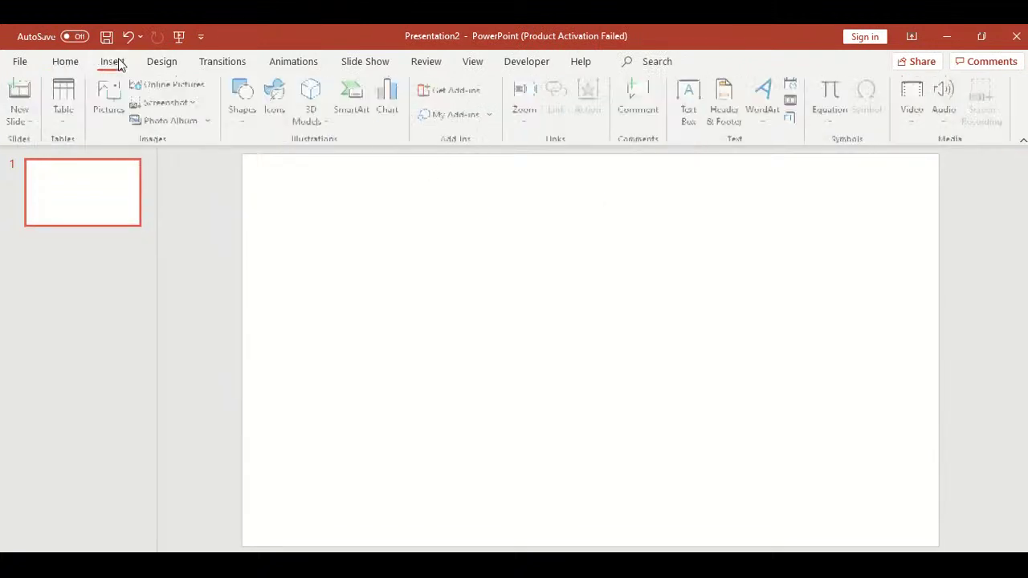
click(243, 112)
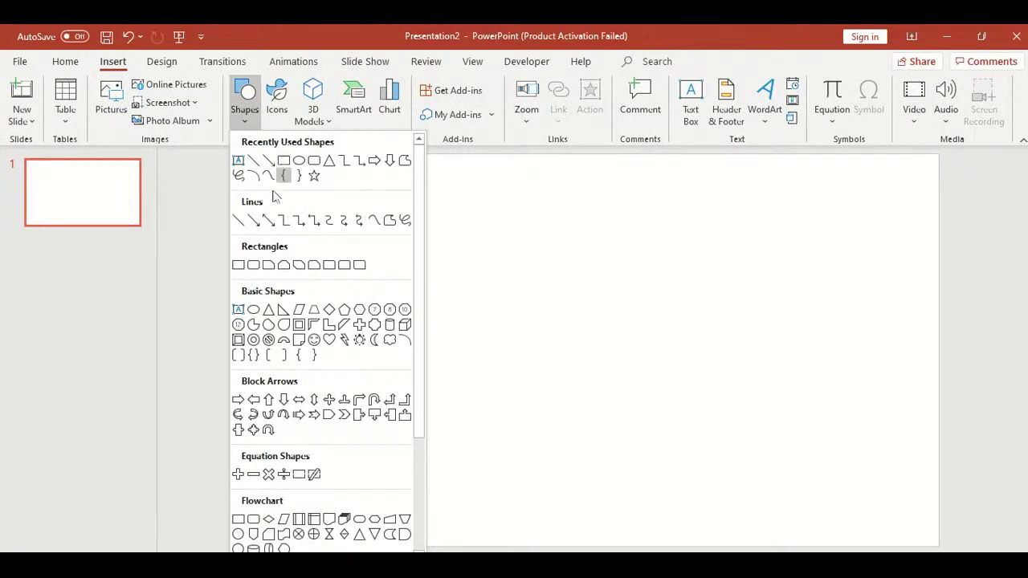
click(237, 266)
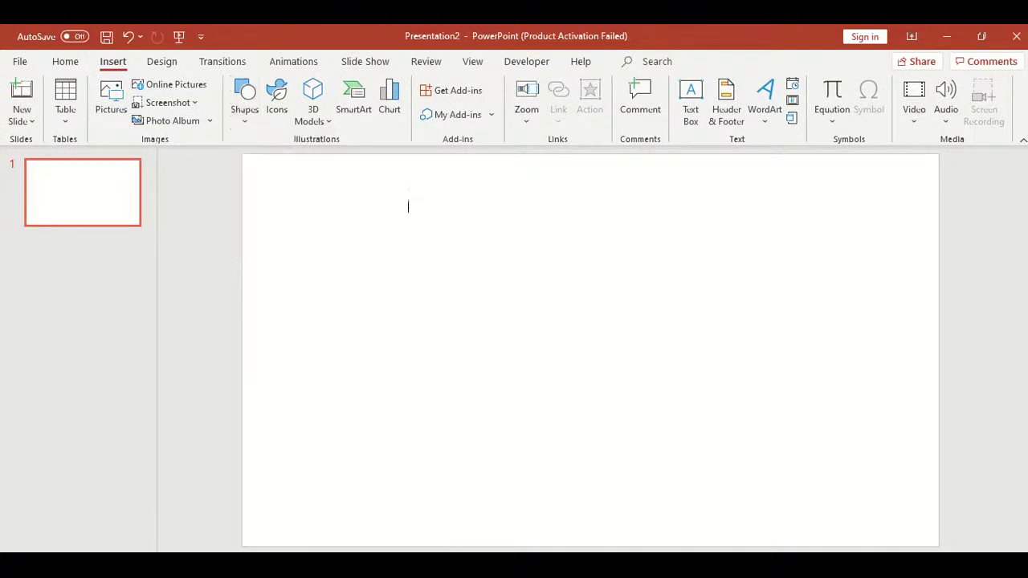
drag(385, 205, 473, 295)
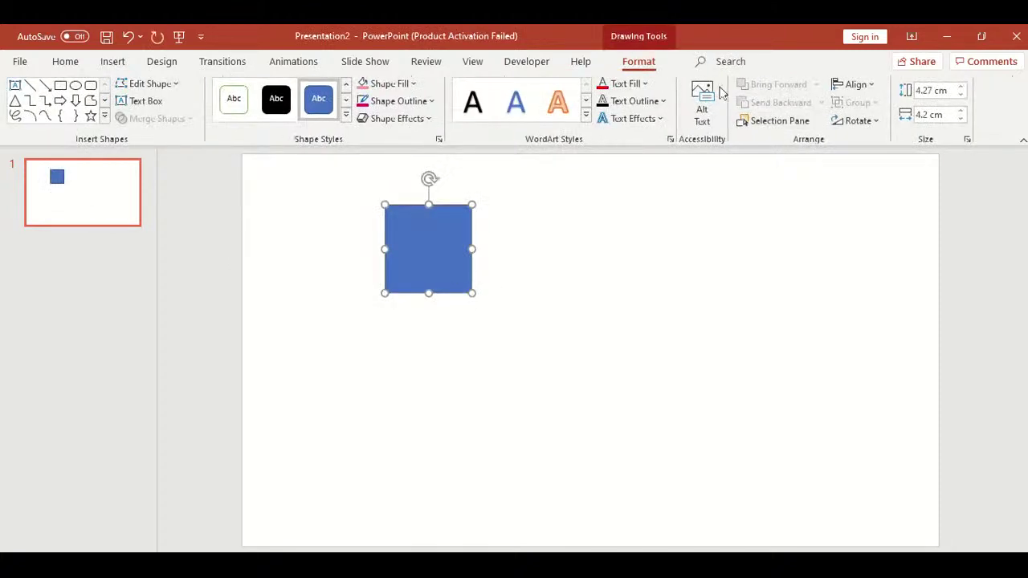
- Set the rectangle's height and width to 4 cm each
click(950, 90)
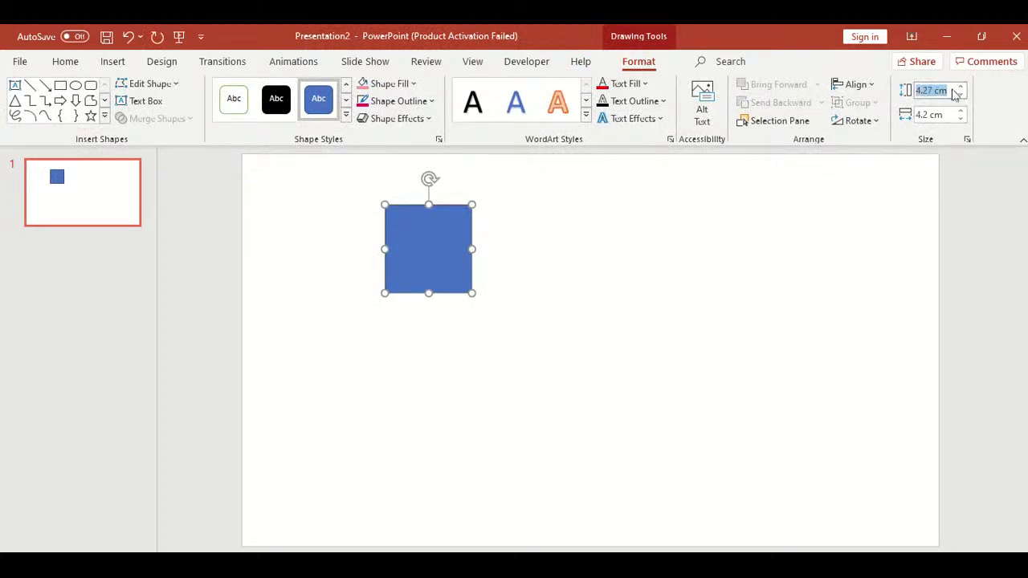
text(4)
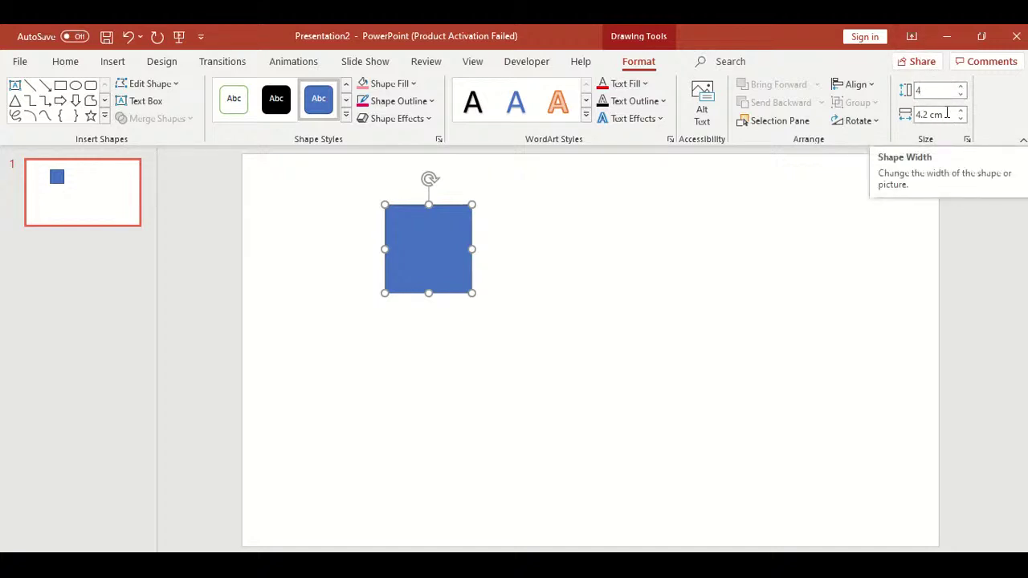
click(935, 117)
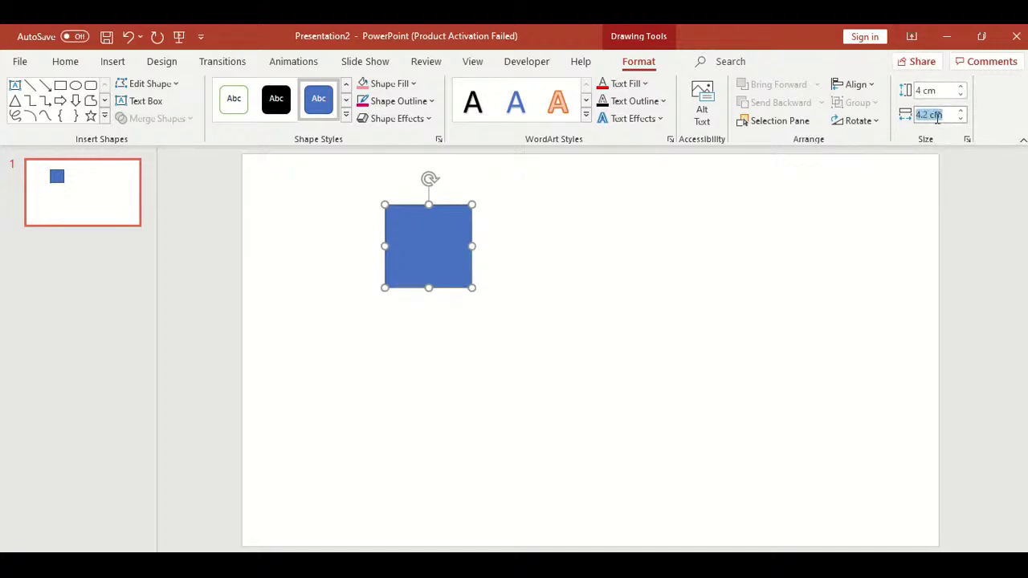
text(4)
key(Return)
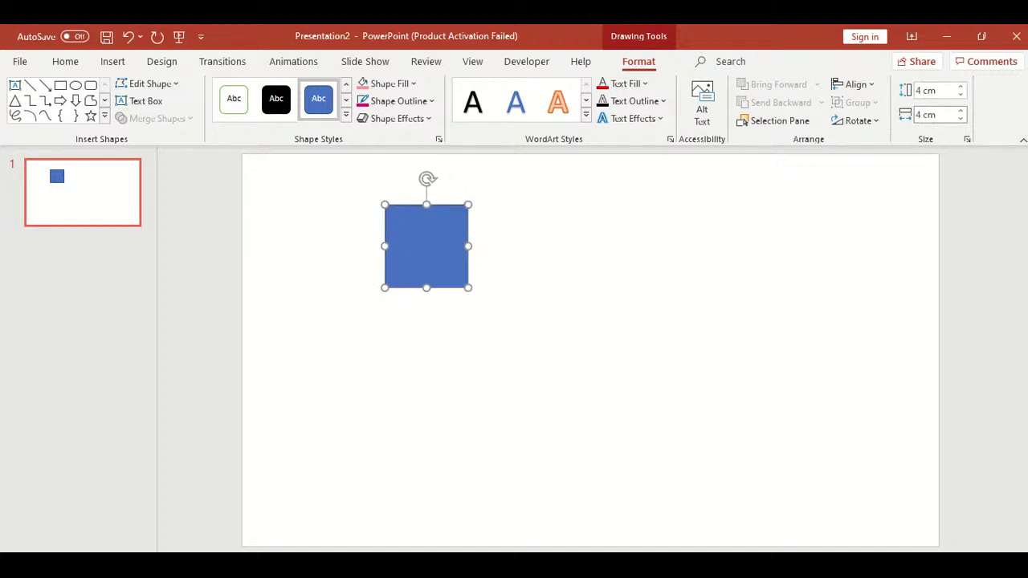
click(485, 370)
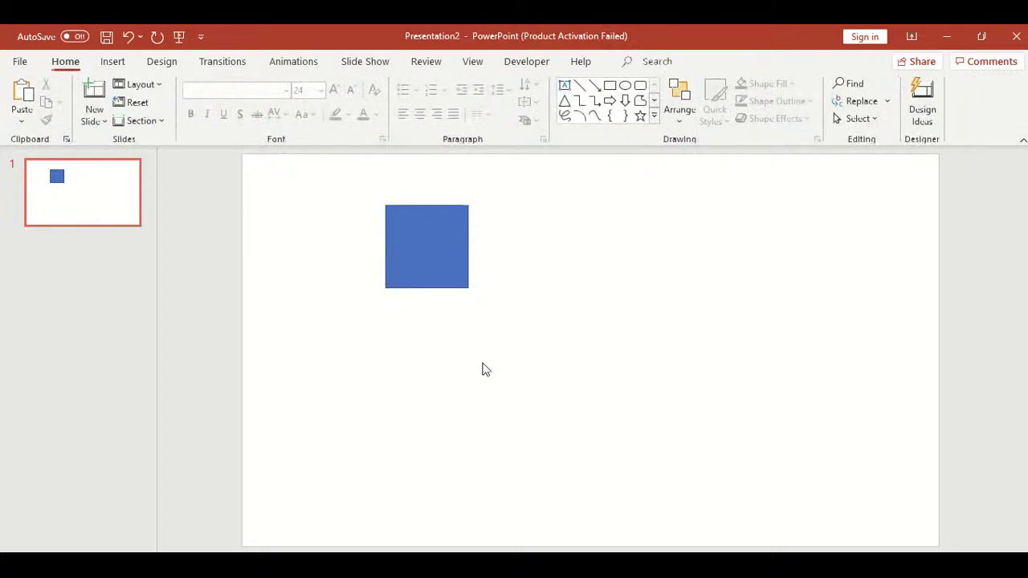
- Draw a small circle and move it onto the square's bottom edge
click(112, 61)
click(245, 120)
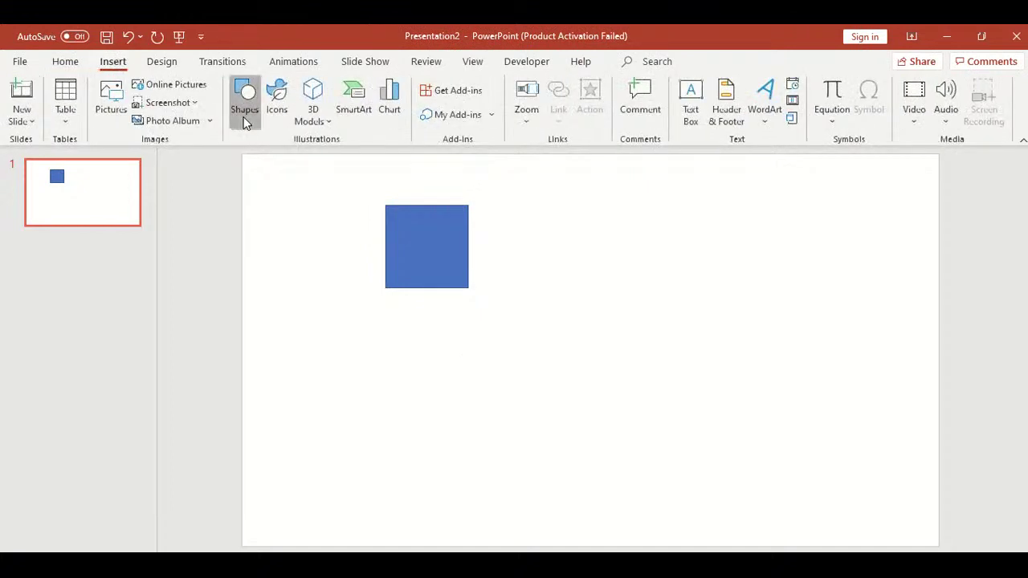
click(299, 161)
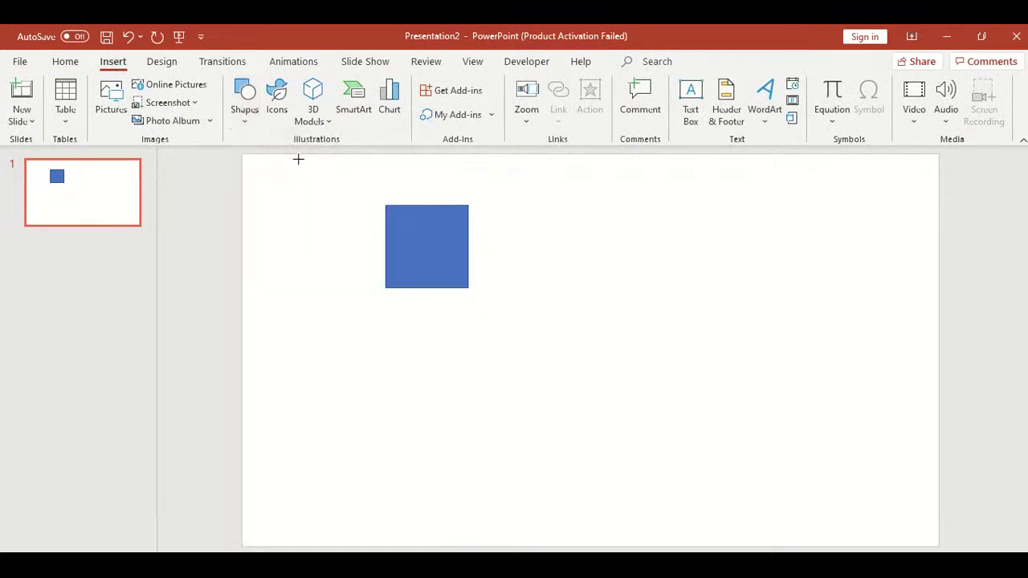
drag(419, 299, 444, 322)
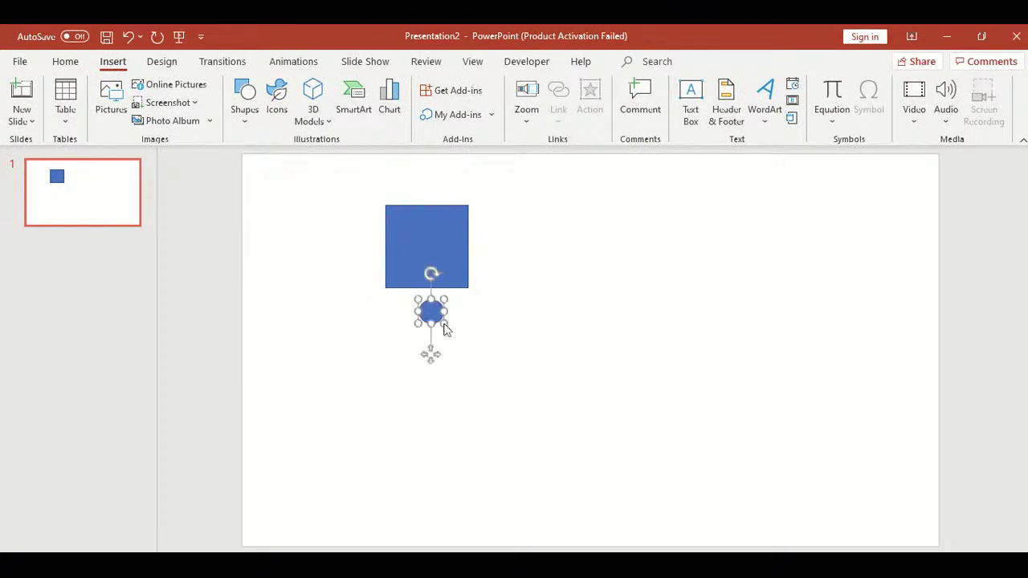
drag(430, 311, 430, 288)
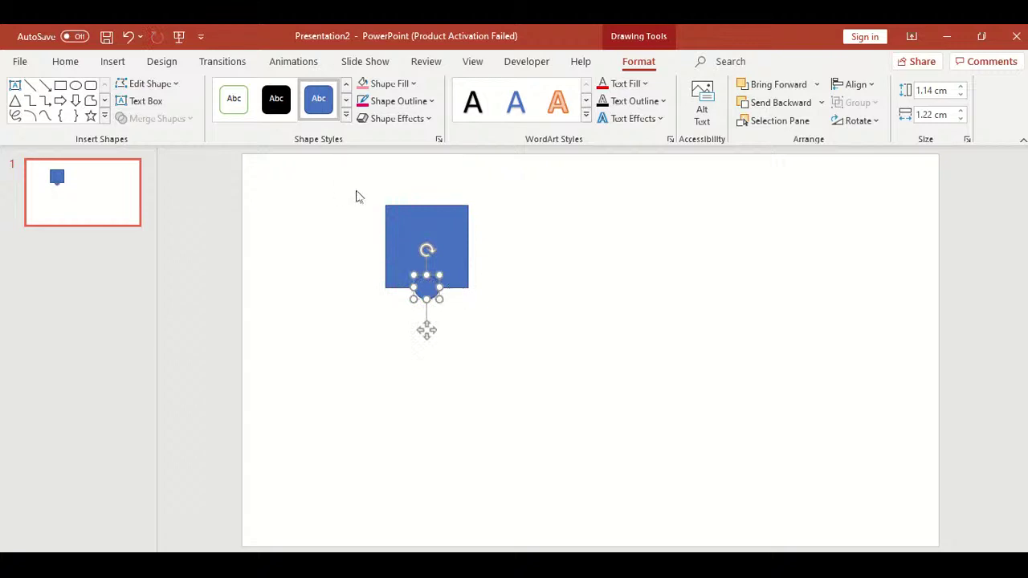
- Align the square and the circle to the centre so the circle sits mid-edge
drag(359, 197, 503, 326)
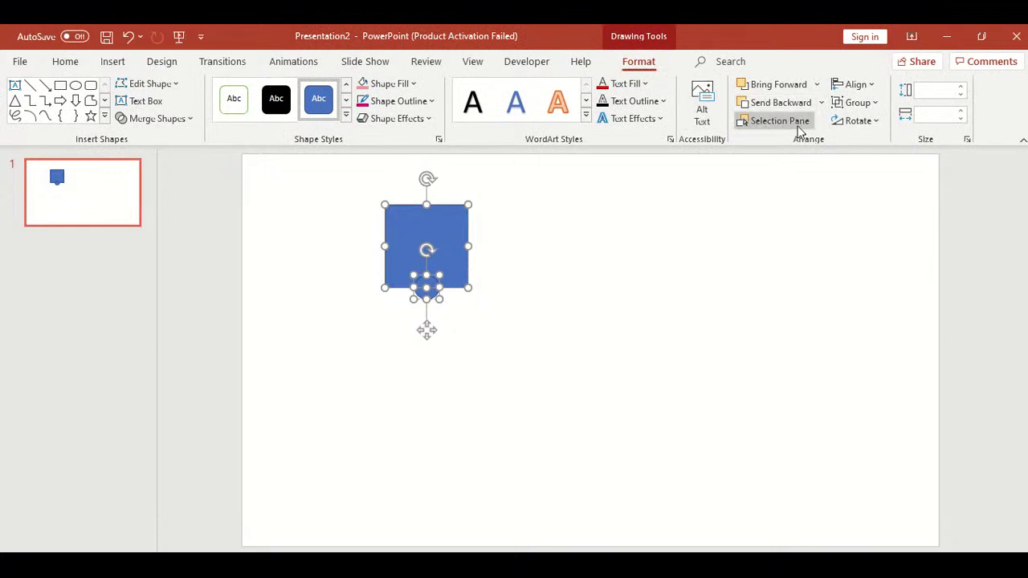
click(871, 87)
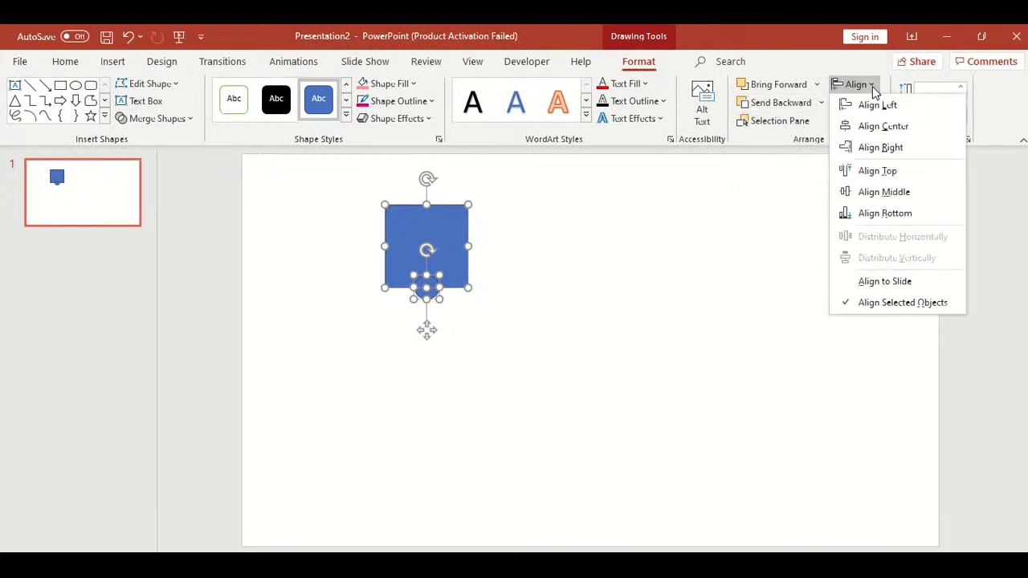
click(874, 126)
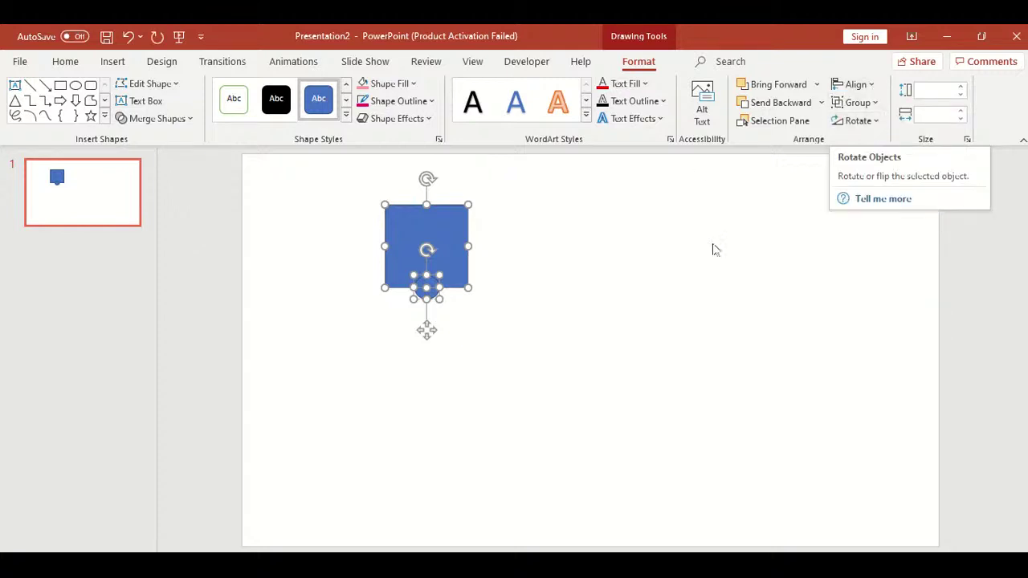
click(611, 282)
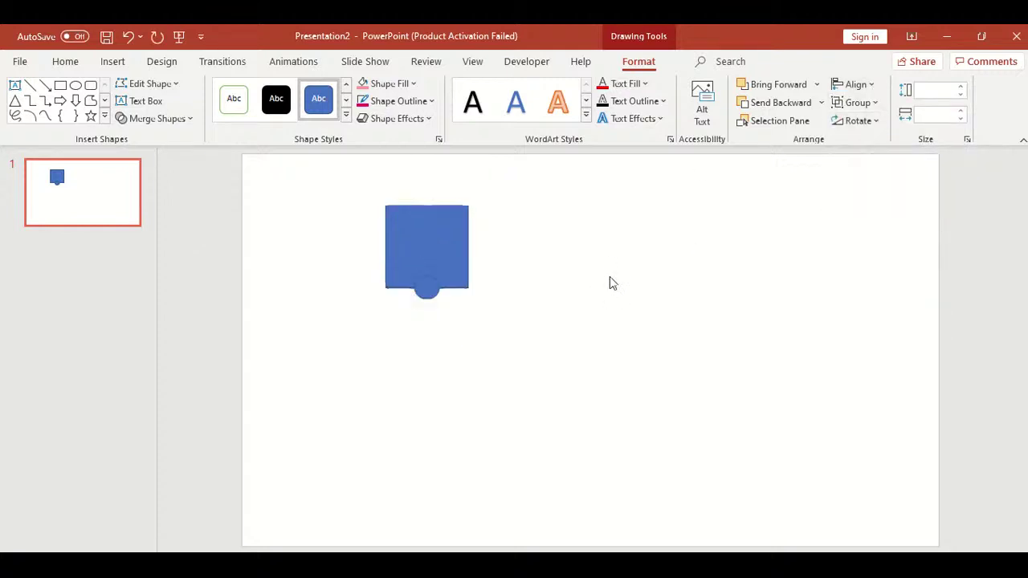
- Copy the small circle to the middle of the square's right edge, then select it with the square
click(432, 289)
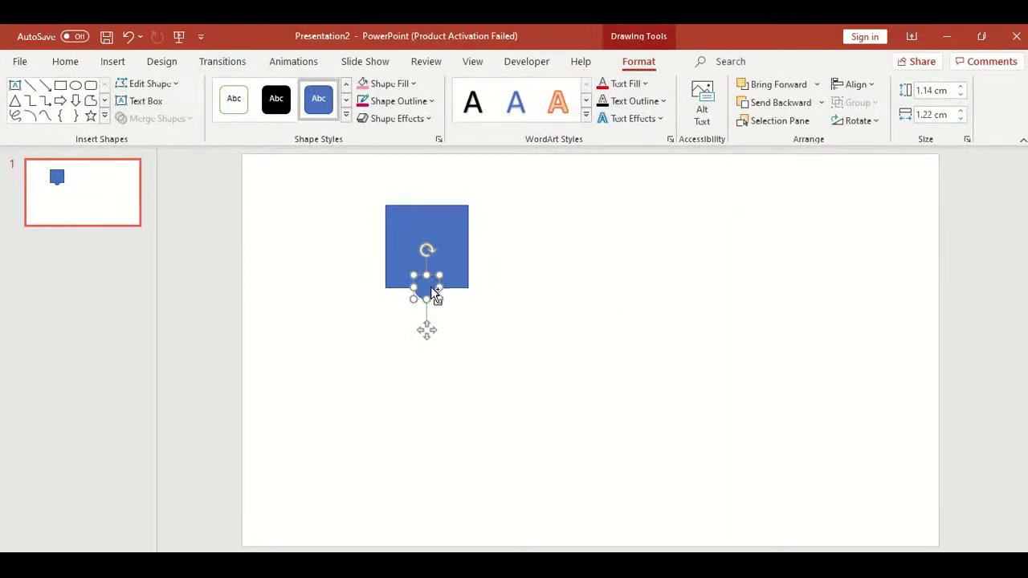
drag(434, 296, 473, 247)
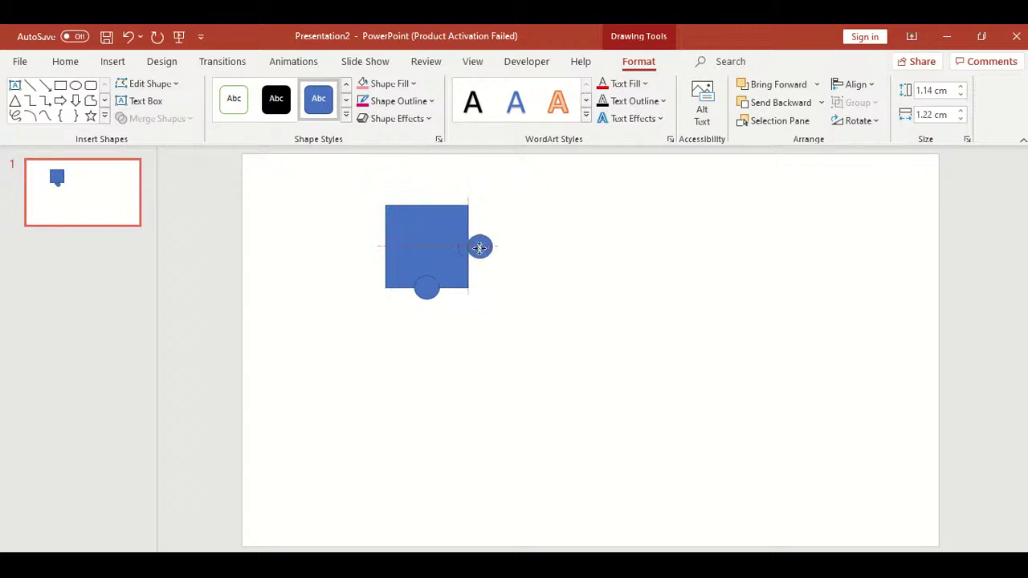
drag(473, 247, 470, 247)
drag(470, 247, 470, 247)
click(536, 308)
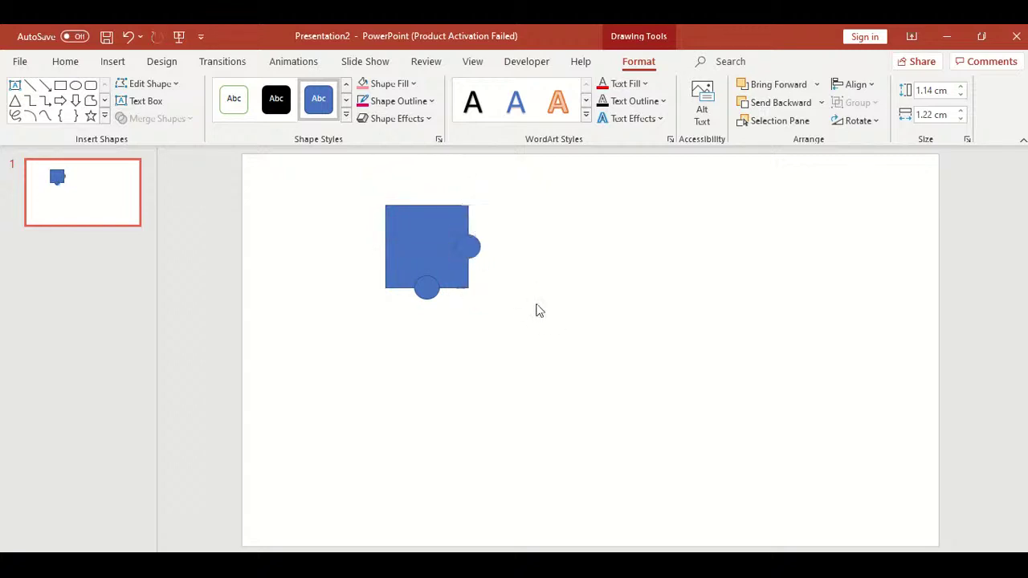
click(472, 249)
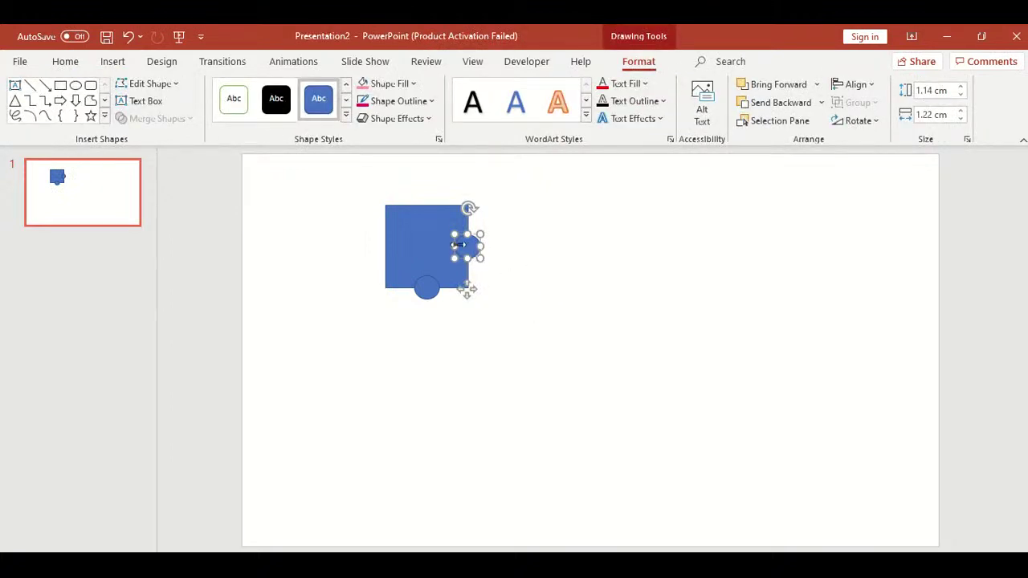
shift+click(434, 253)
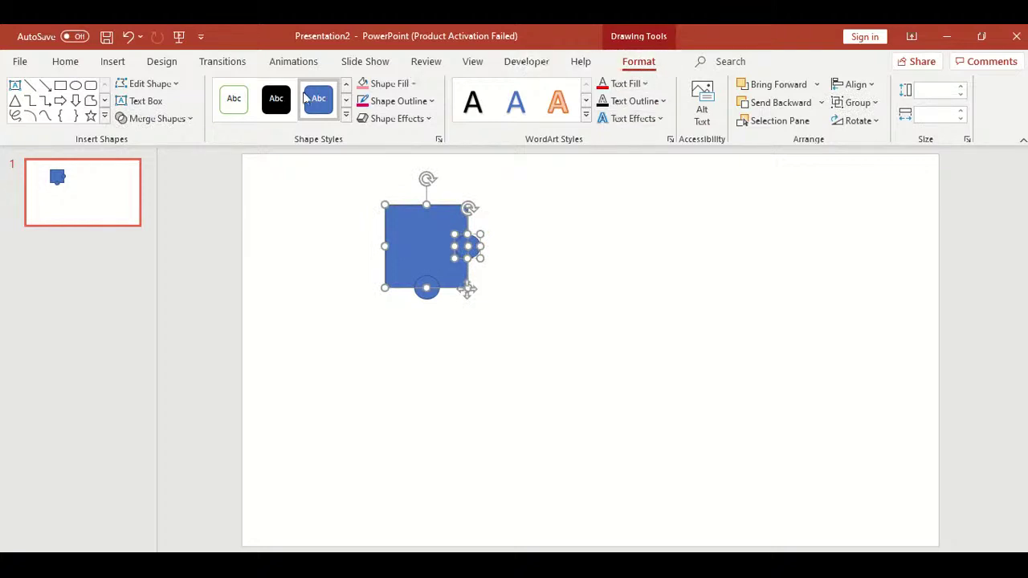
- Merge the square and right-edge circle using Merge Shapes > Union
click(190, 119)
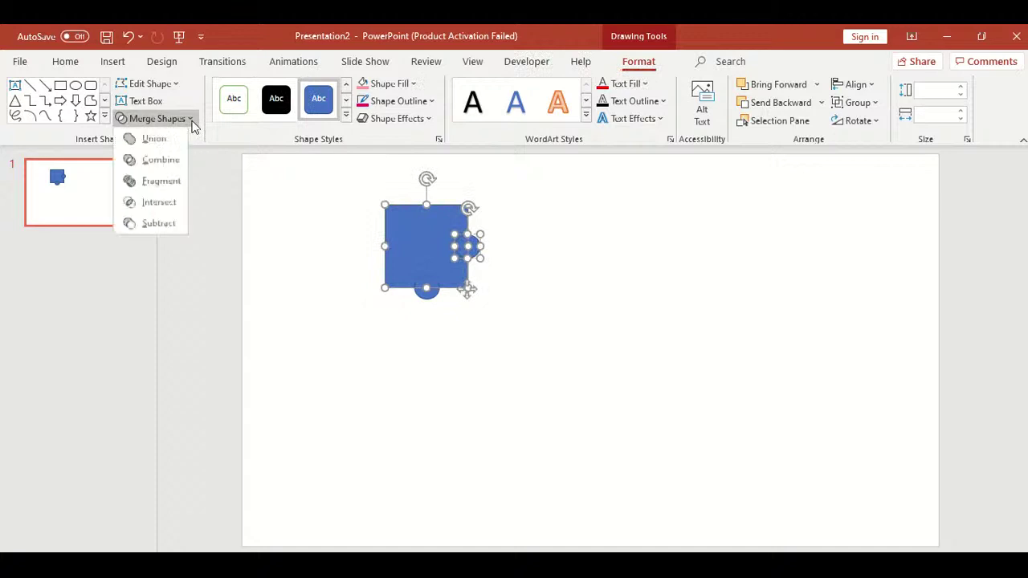
click(154, 140)
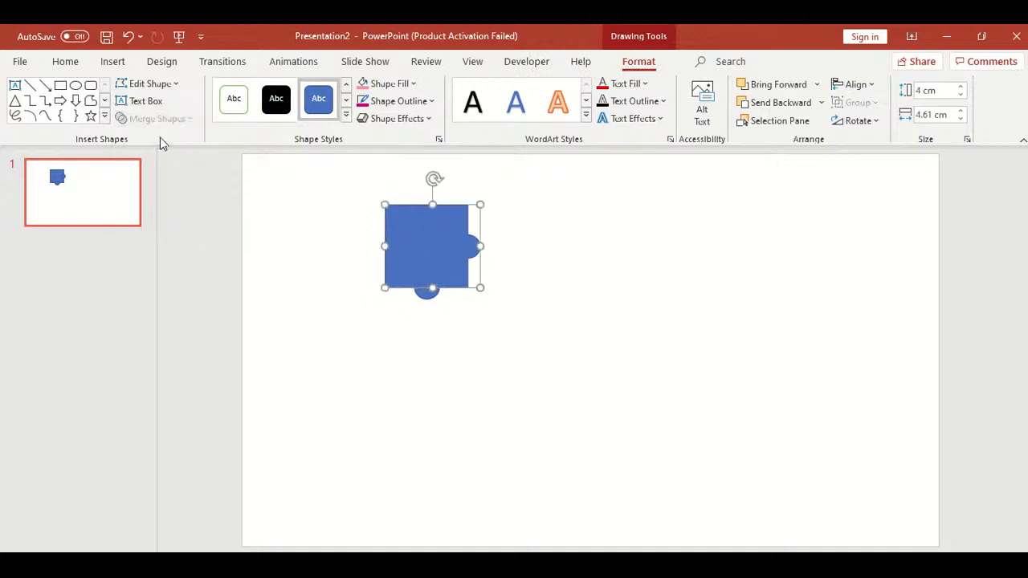
click(506, 363)
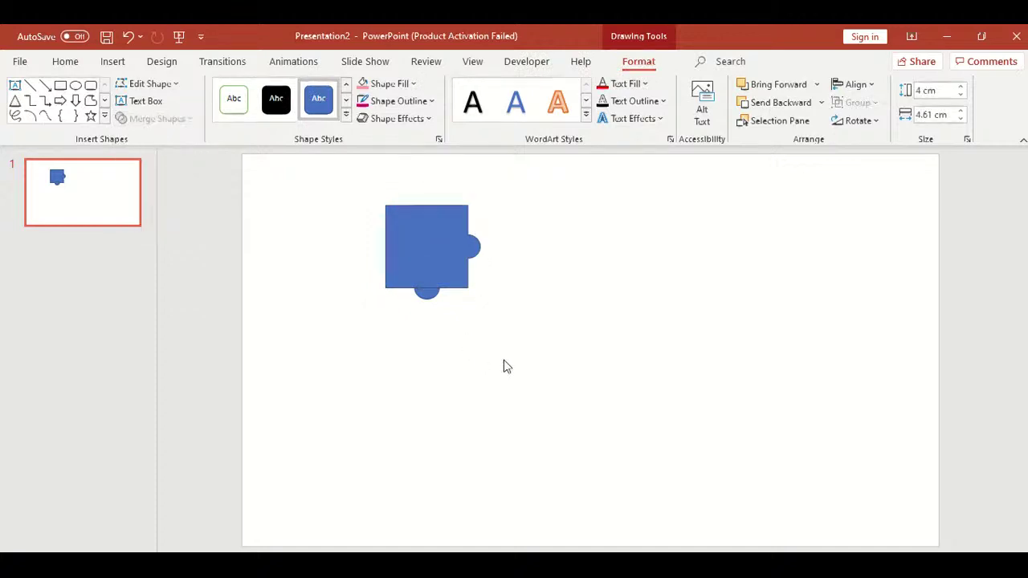
- Subtract the bottom circle from the puzzle piece to leave a round notch
click(437, 230)
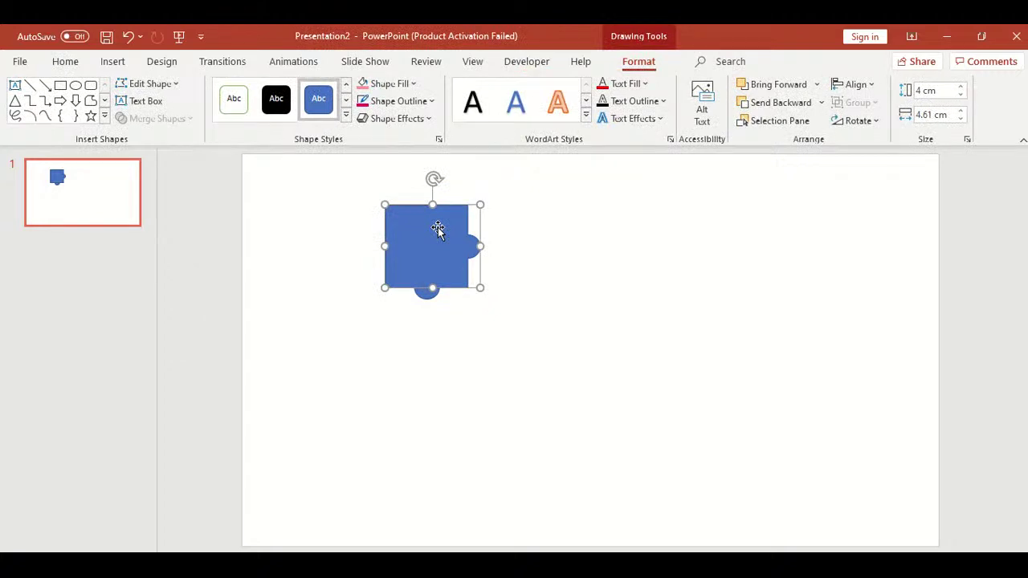
shift+click(429, 299)
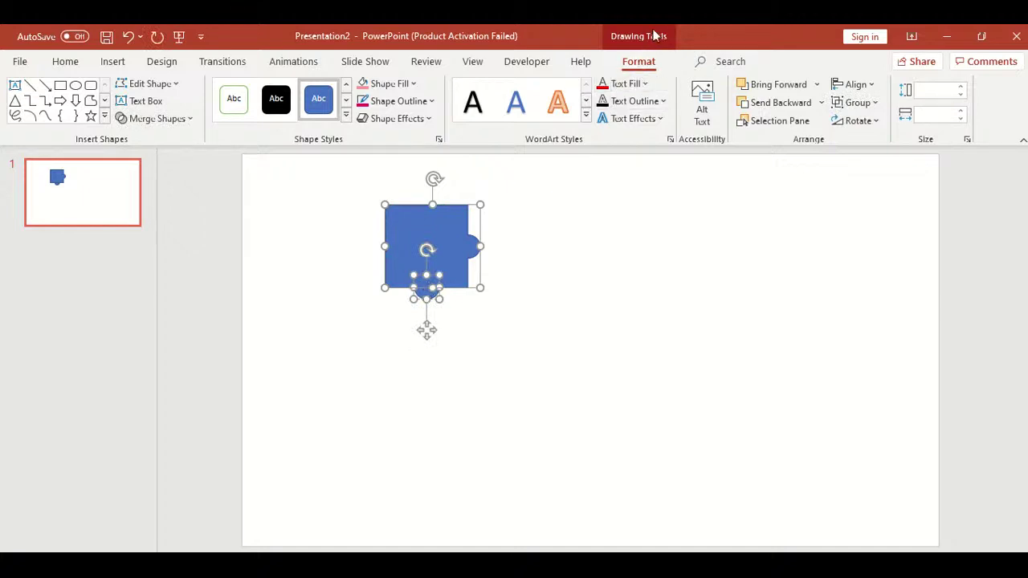
click(188, 119)
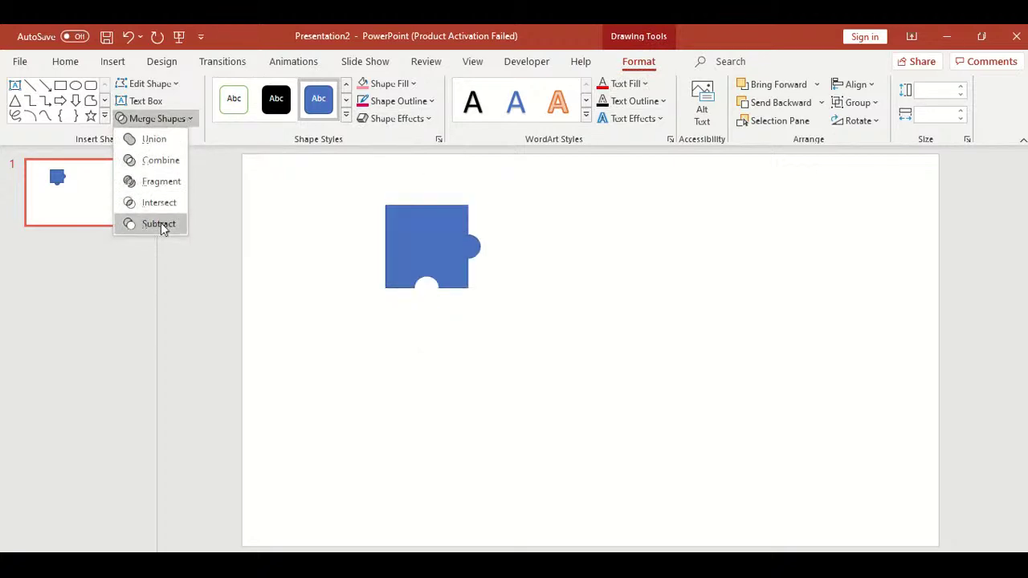
click(158, 224)
click(527, 383)
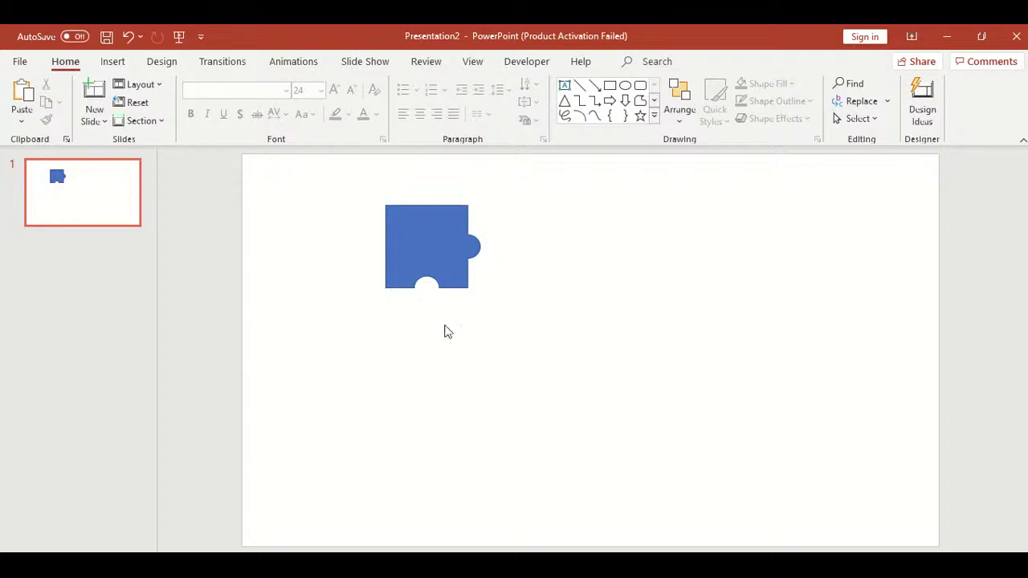
- Duplicate the piece, rotate the copy 90° right, and interlock it against the original's knob
click(435, 247)
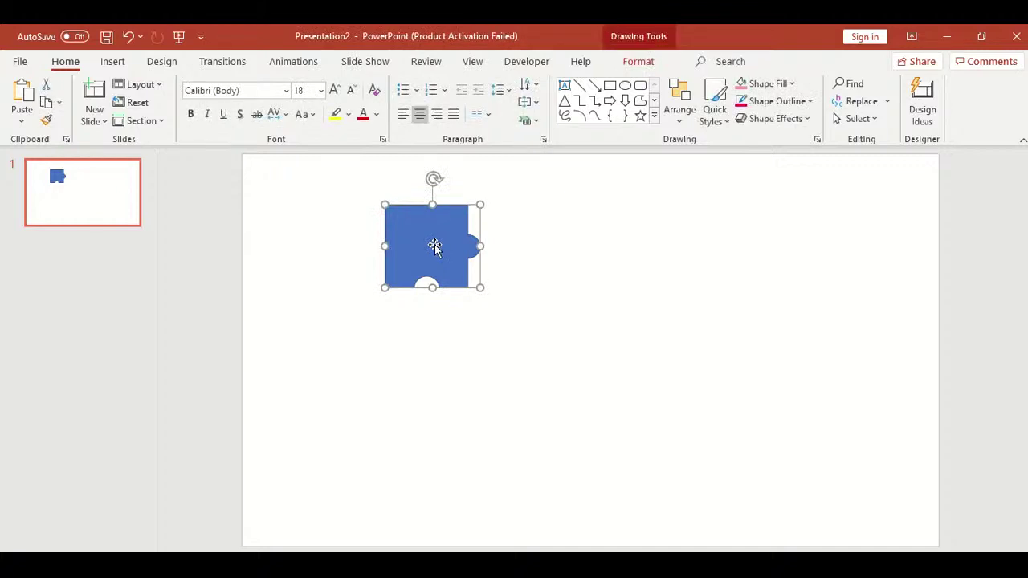
key(ctrl+d)
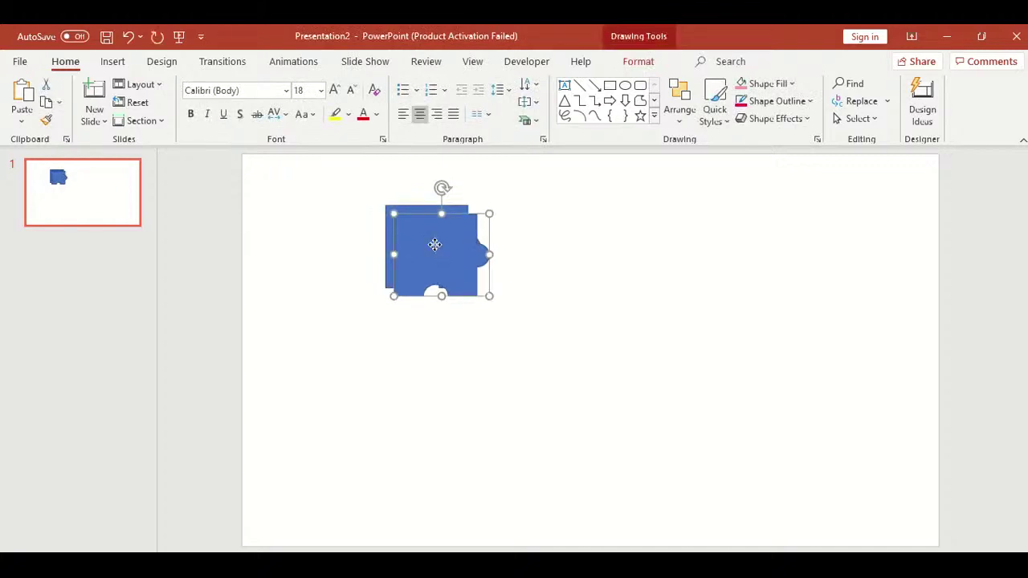
drag(434, 245, 548, 236)
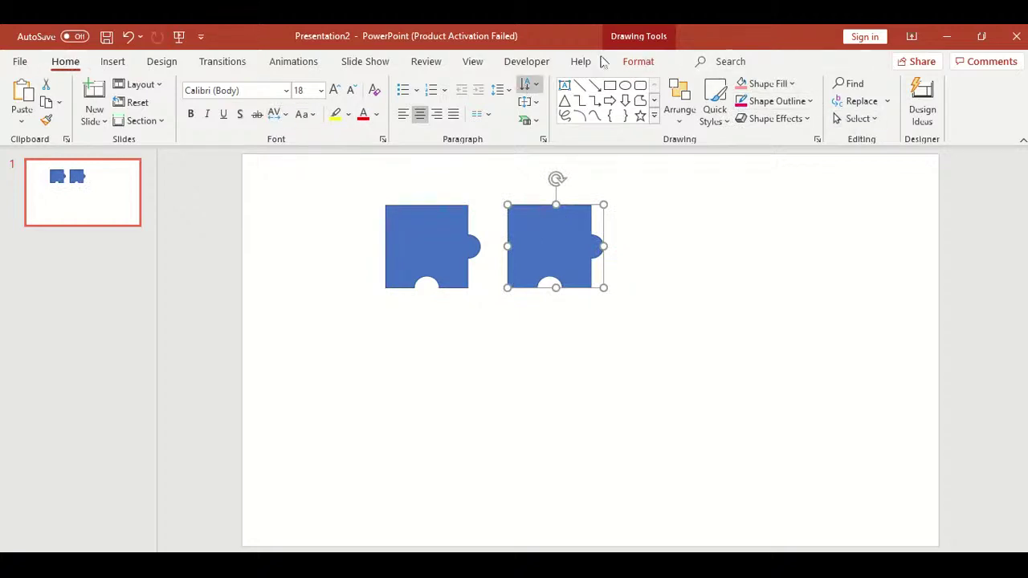
click(638, 62)
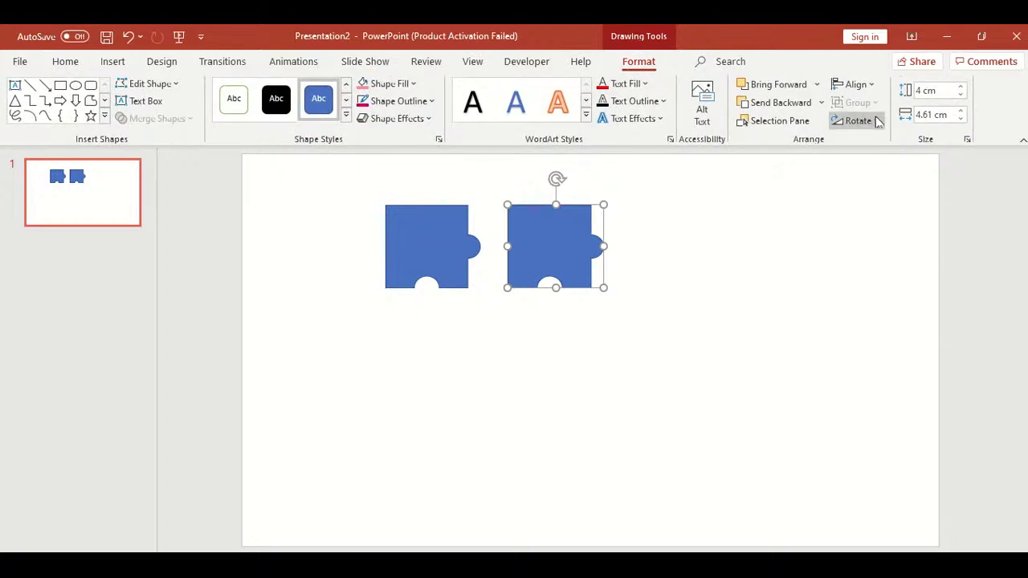
click(875, 122)
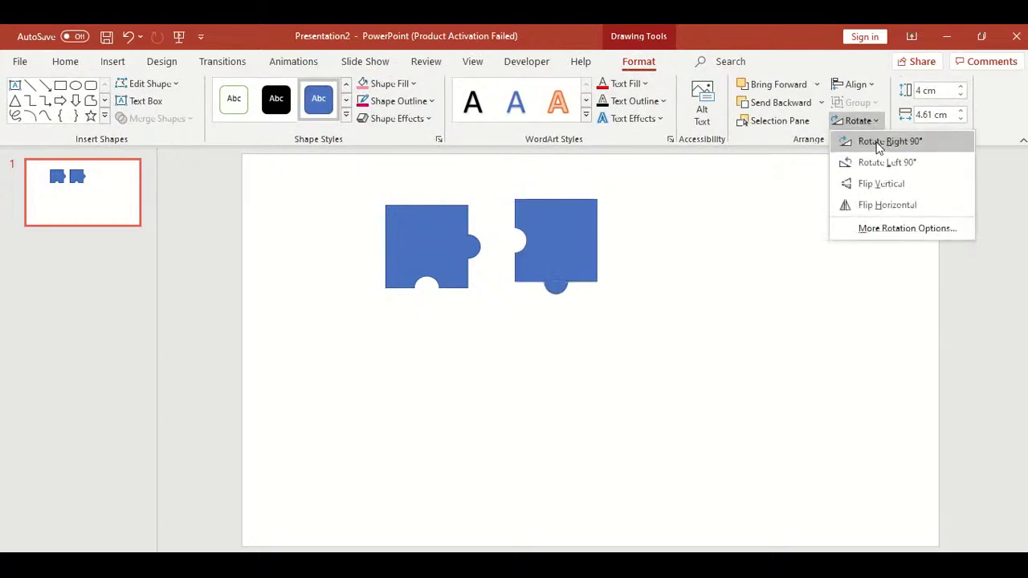
click(877, 145)
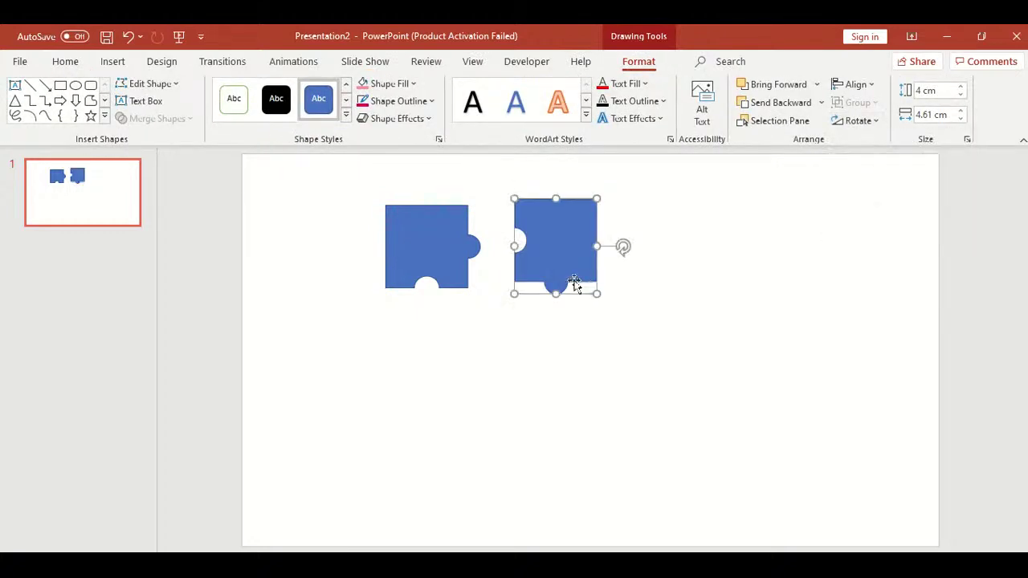
drag(566, 277, 517, 283)
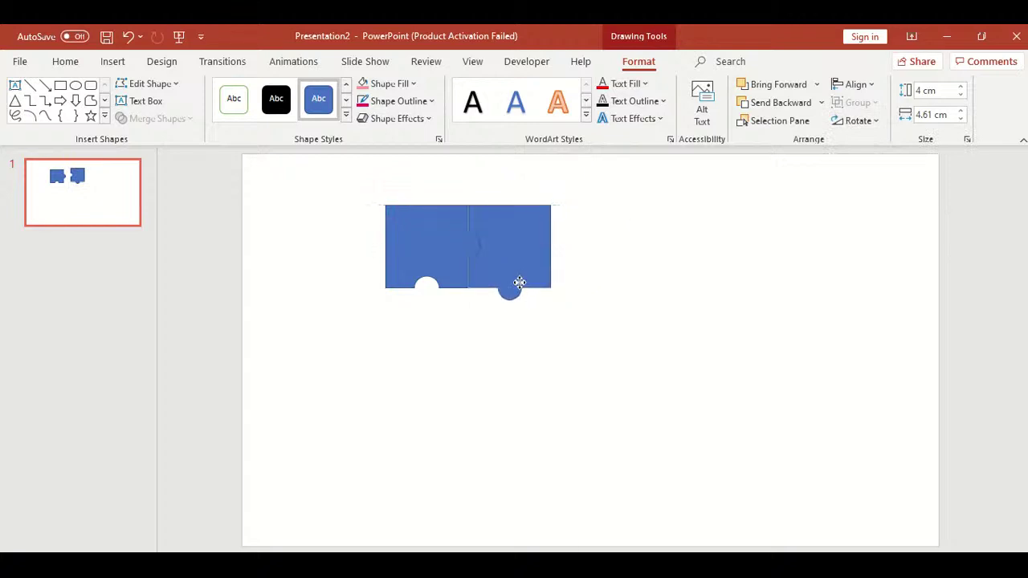
click(622, 318)
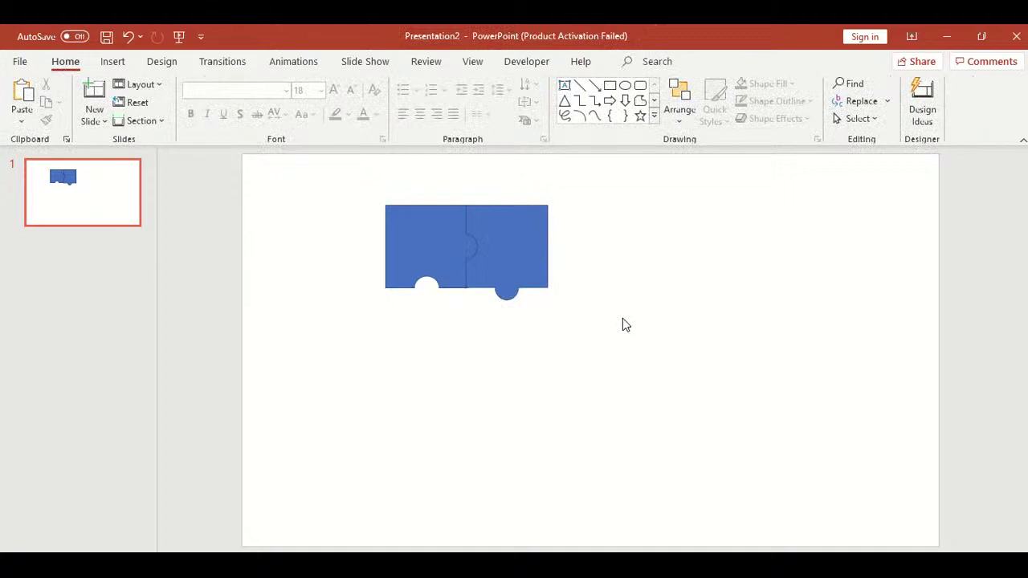
- Duplicate the left piece and flip the copy both vertically and horizontally
click(420, 262)
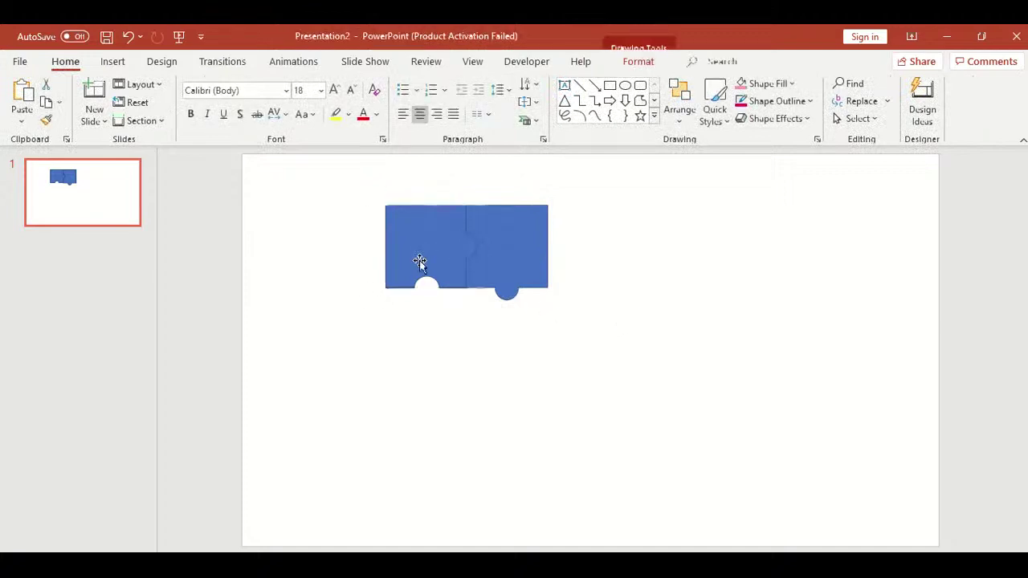
key(ctrl+d)
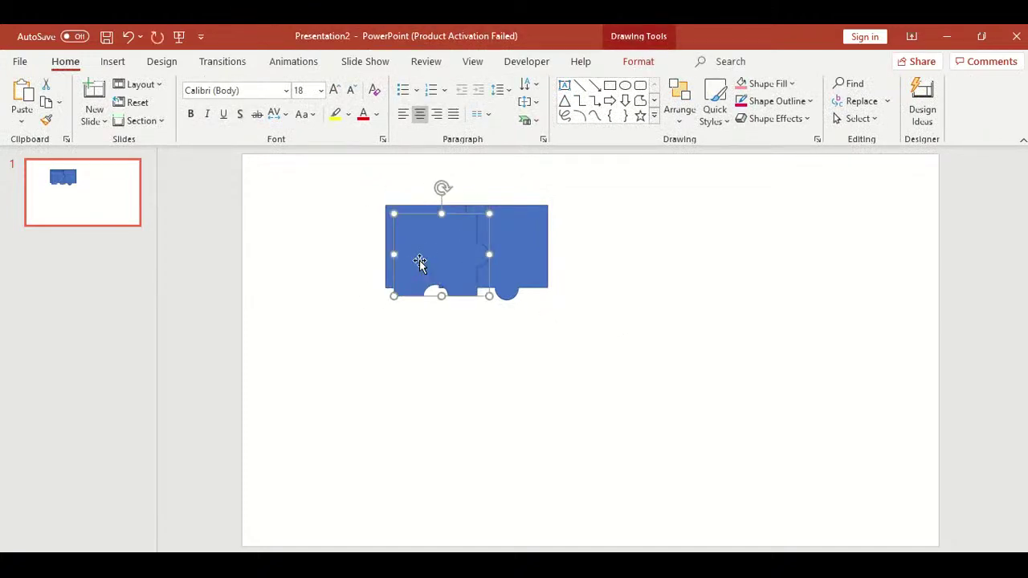
mouse_move(420, 260)
mouse_down()
mouse_move(537, 362)
mouse_move(505, 356)
mouse_up()
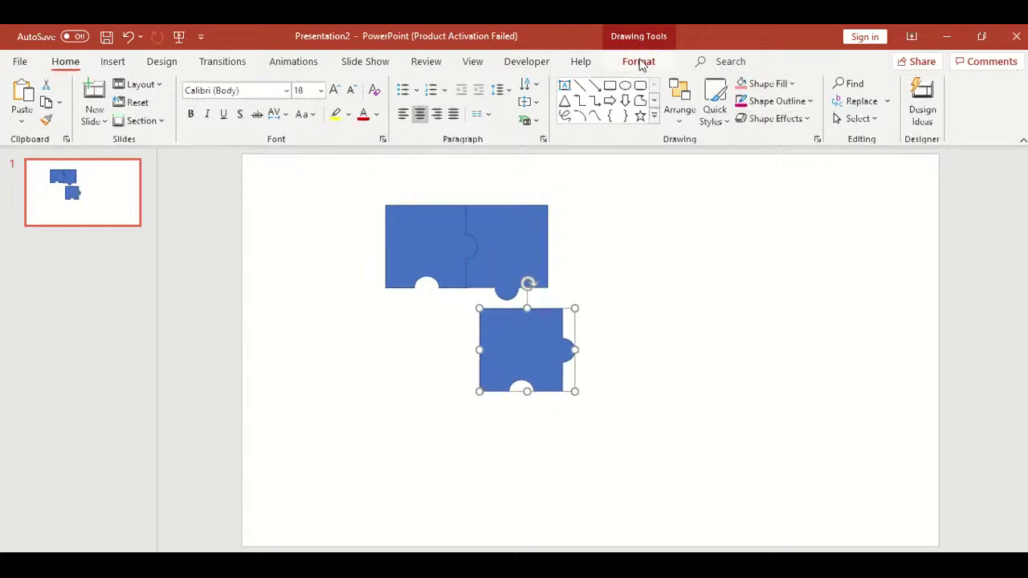
click(640, 63)
click(870, 120)
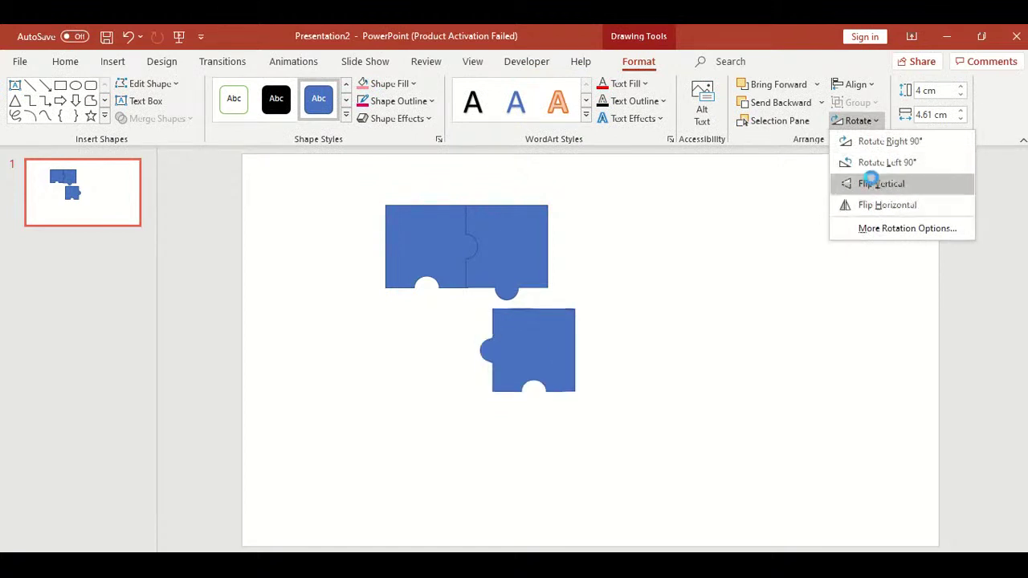
click(873, 185)
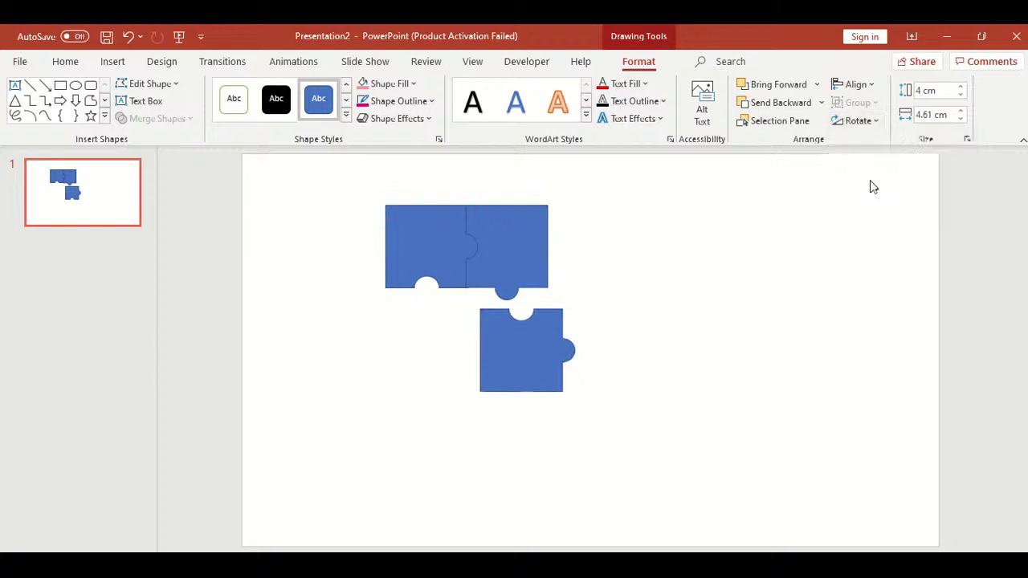
click(873, 122)
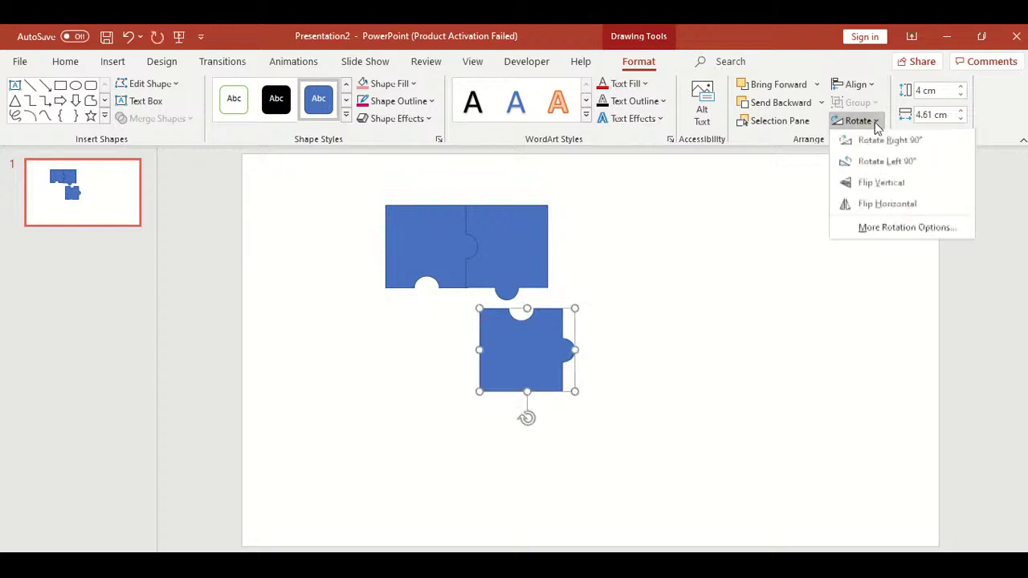
click(877, 206)
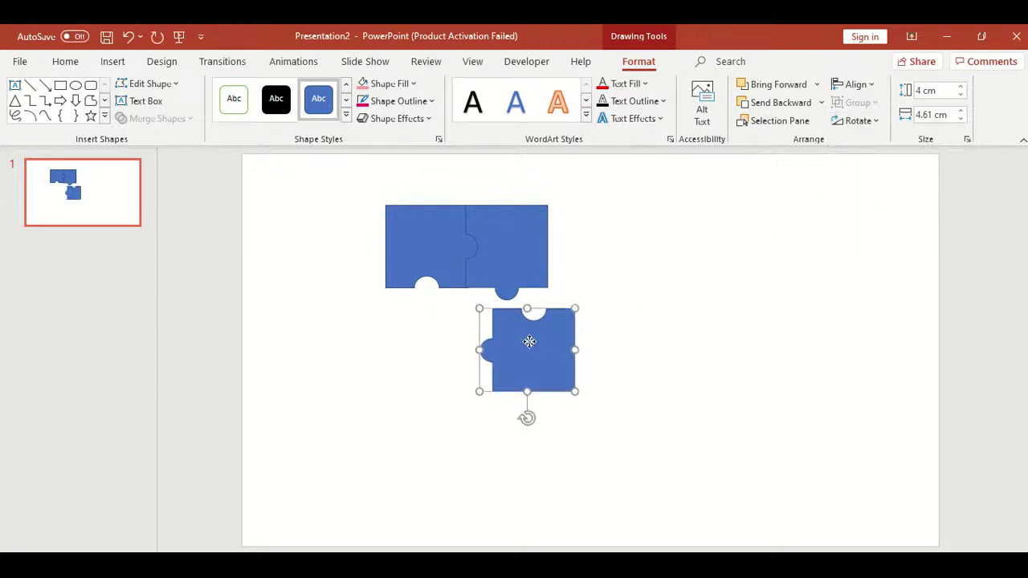
- Fit the flipped piece beneath the right-hand piece, nudging it slightly left
mouse_move(527, 340)
mouse_down()
mouse_move(509, 336)
mouse_move(502, 313)
mouse_up()
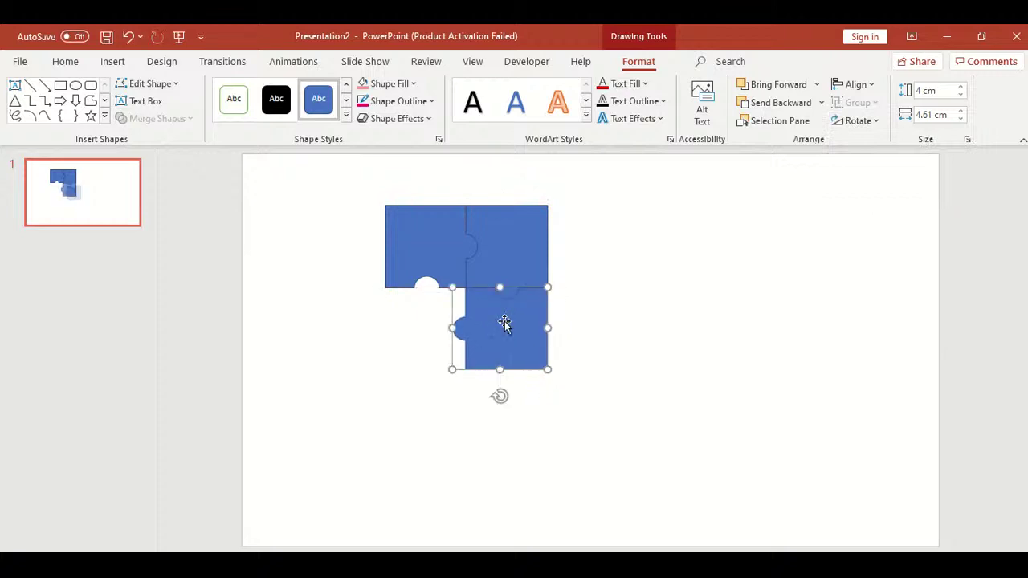
click(616, 355)
click(533, 351)
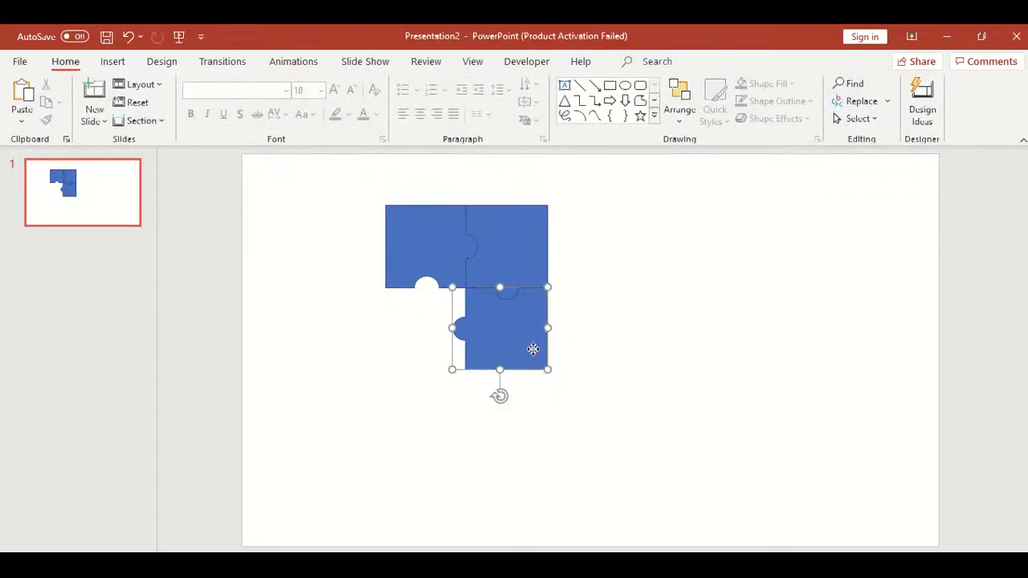
key(ctrl+Left)
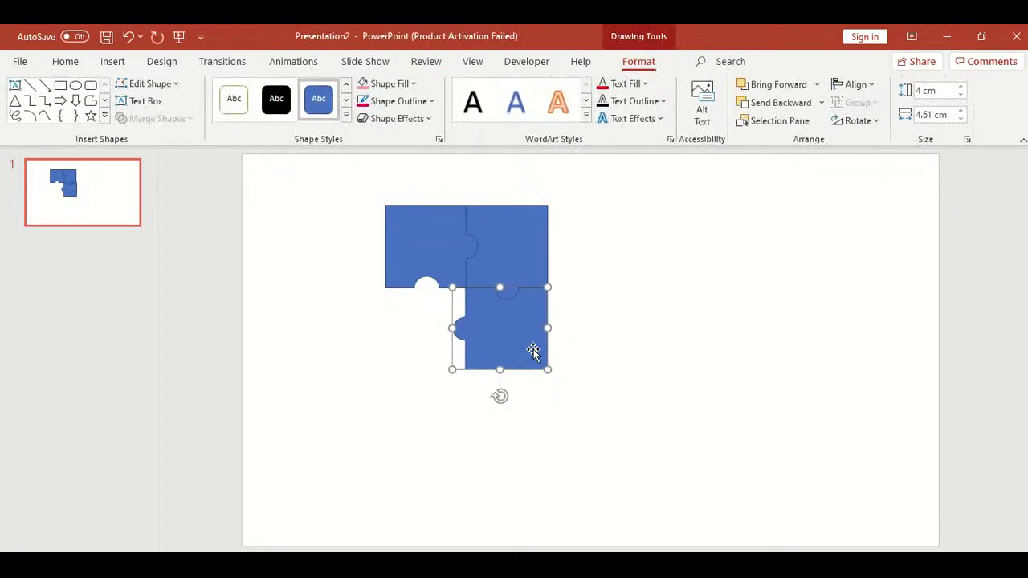
- Duplicate the upper-left piece, rotate it 90° left, and fit it into the lower-left gap
click(402, 253)
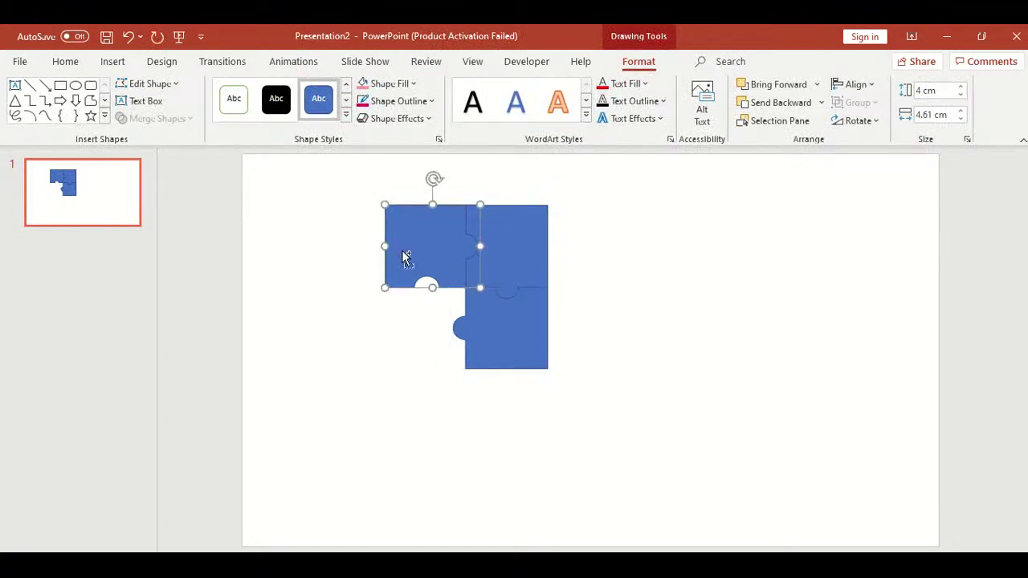
key(ctrl+d)
drag(401, 254, 372, 342)
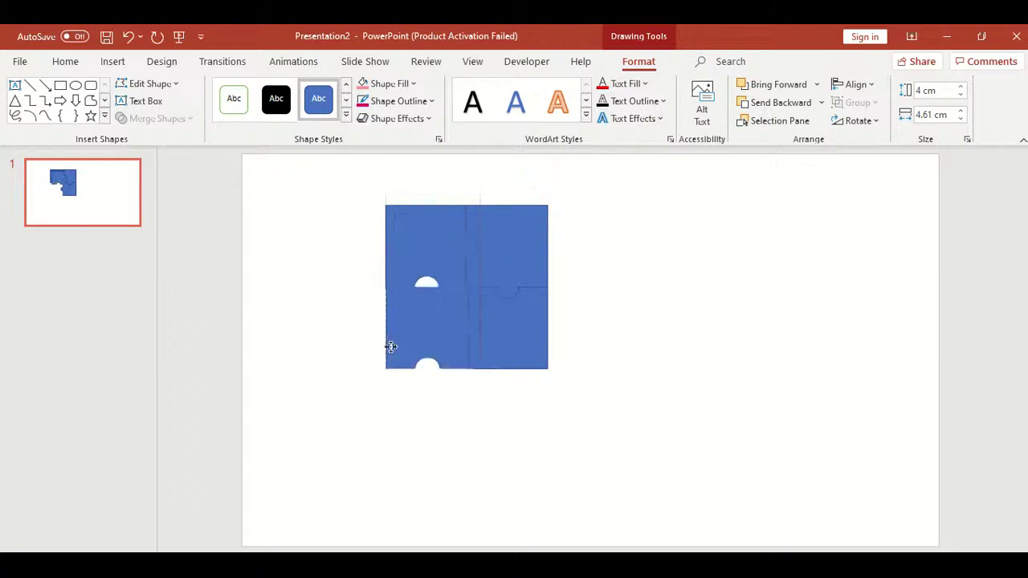
click(865, 122)
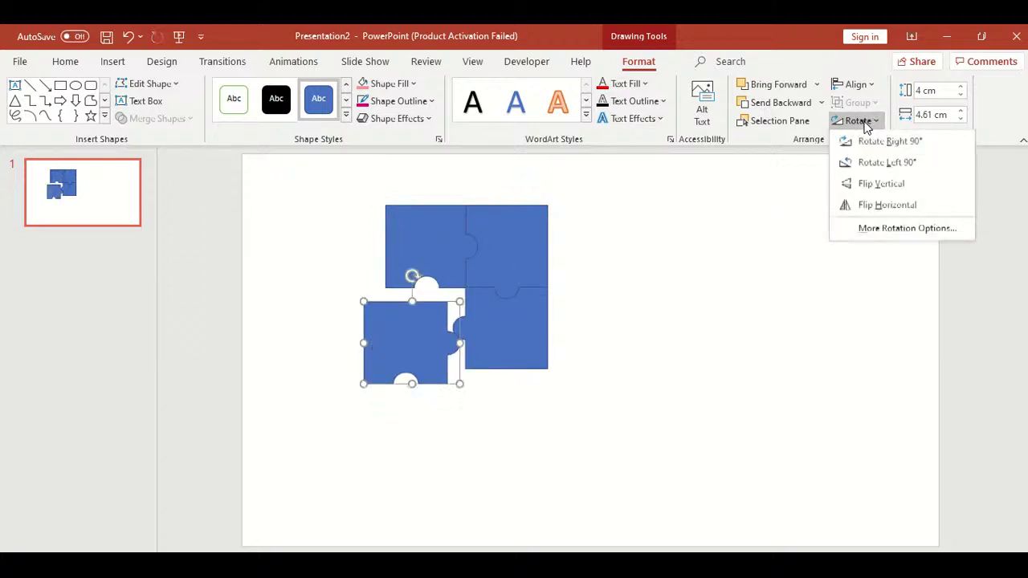
click(863, 164)
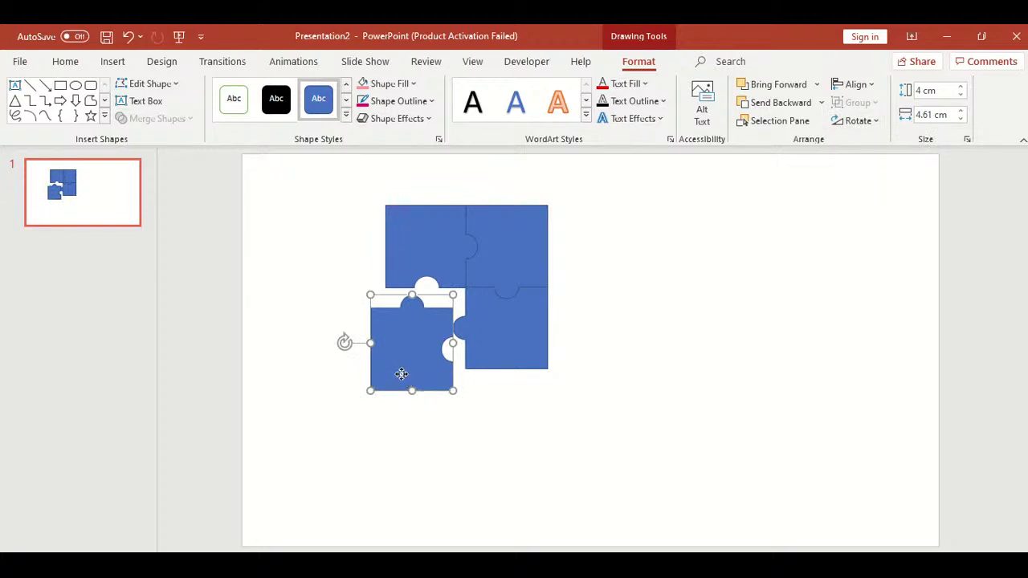
drag(399, 372, 413, 353)
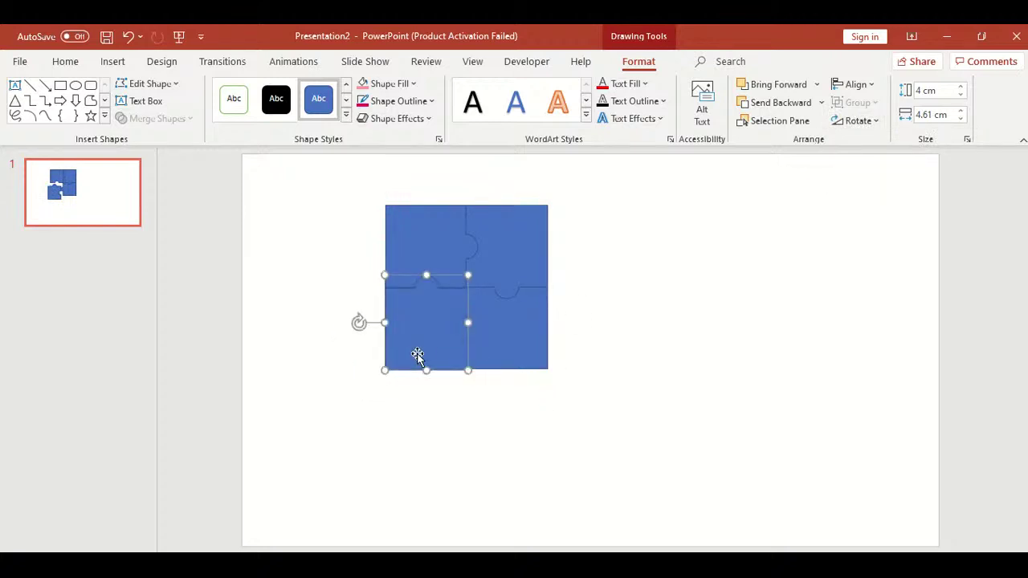
key(ctrl+z)
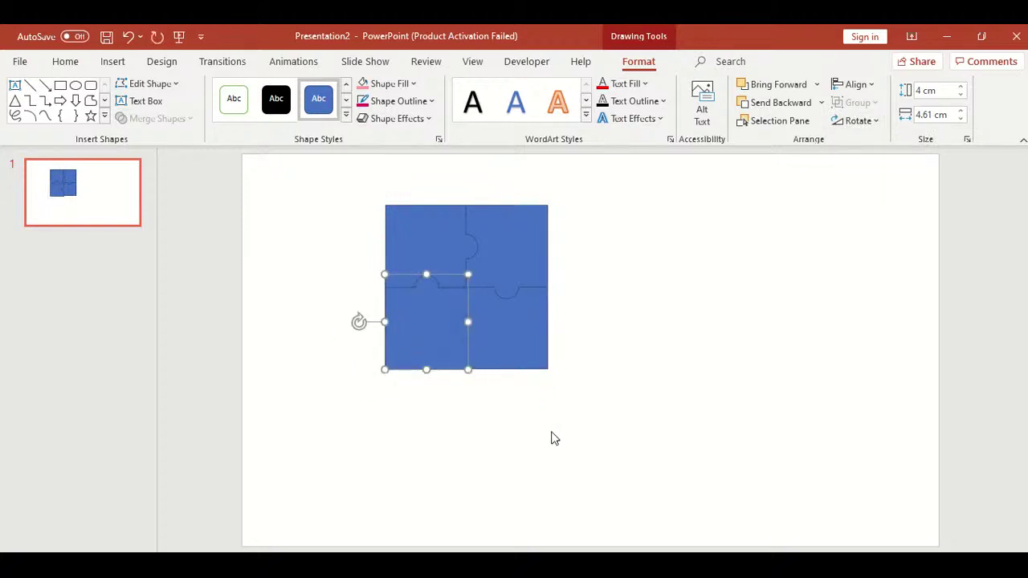
click(553, 454)
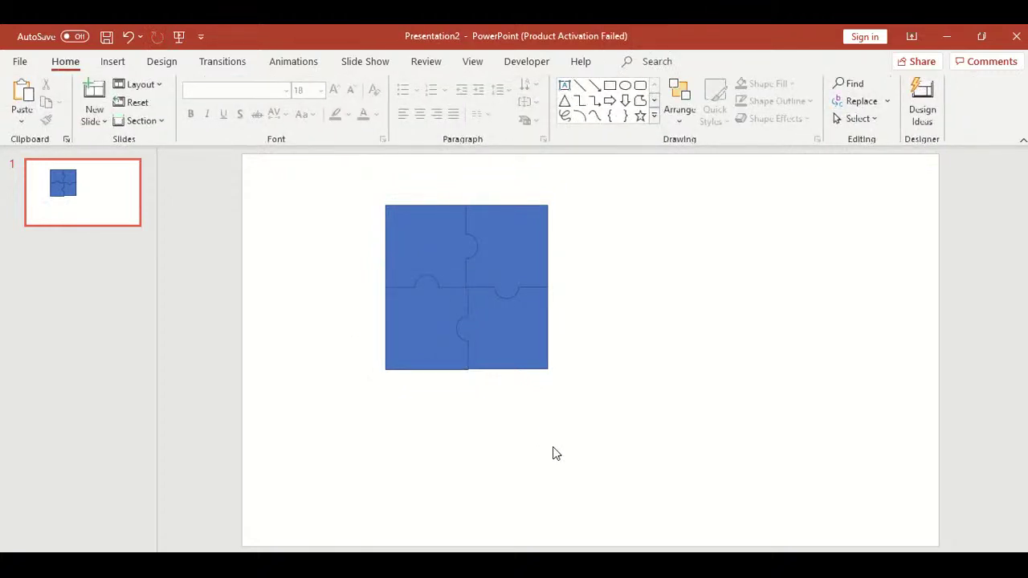
- Nudge the top-right piece left and right to tighten its fit
click(505, 274)
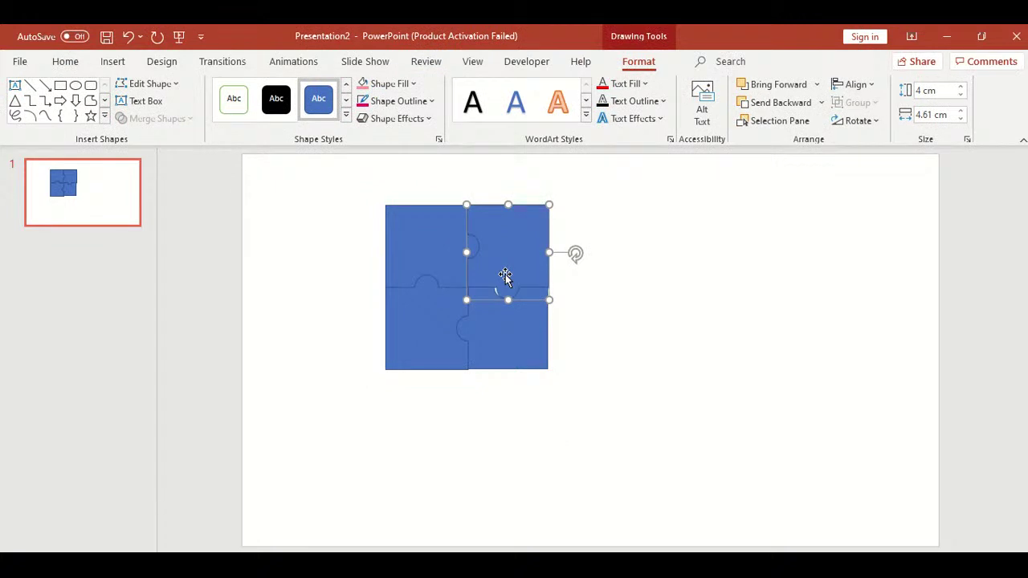
key(ctrl+Left)
key(ctrl+Left)
key(ctrl+Left)
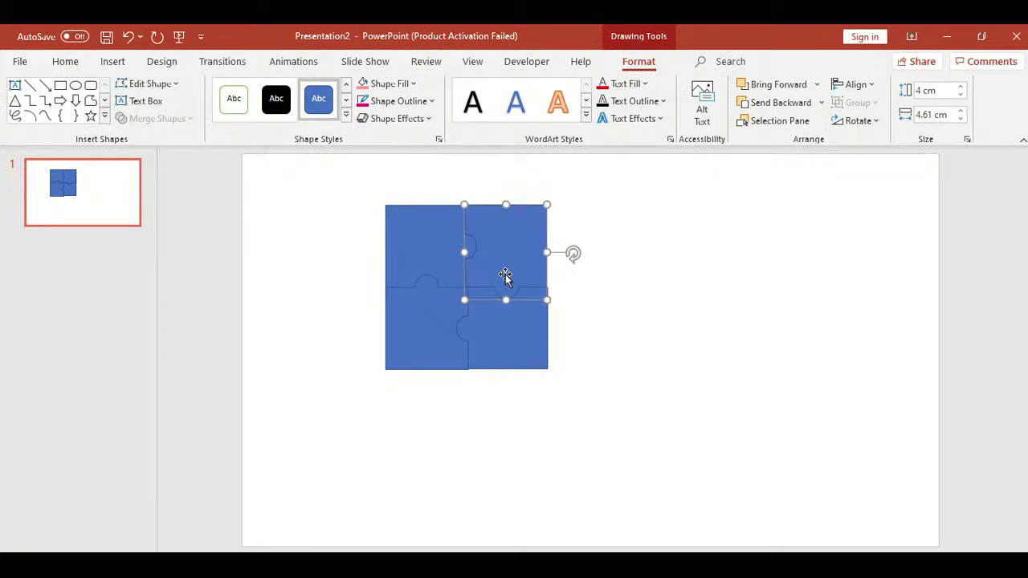
click(579, 281)
click(527, 250)
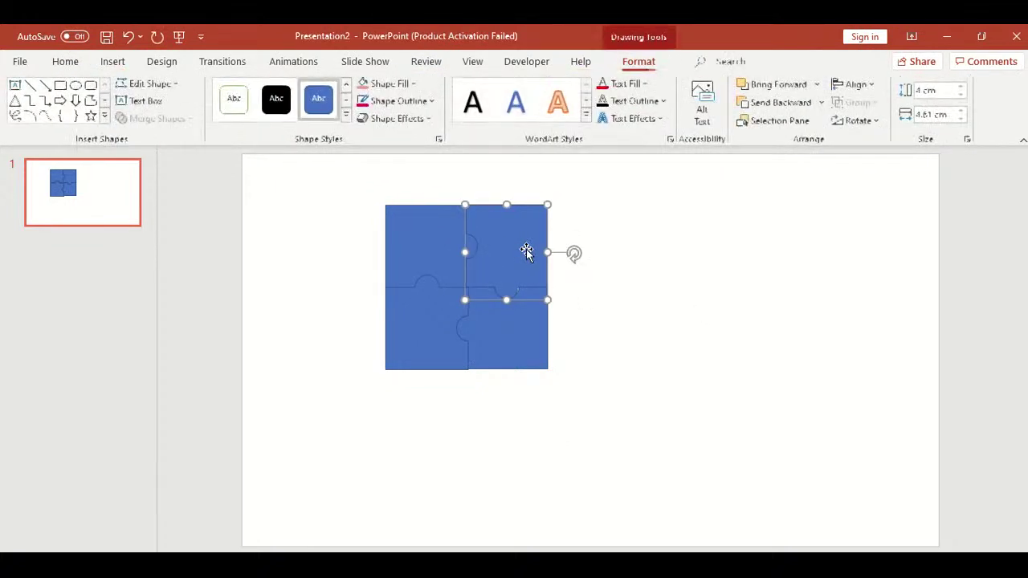
key(ctrl+Right)
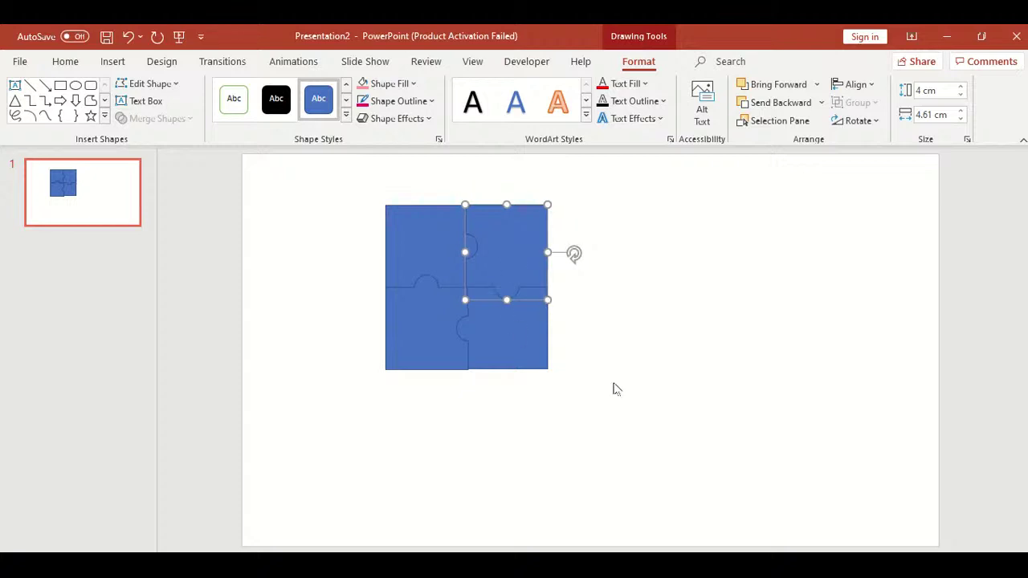
click(615, 389)
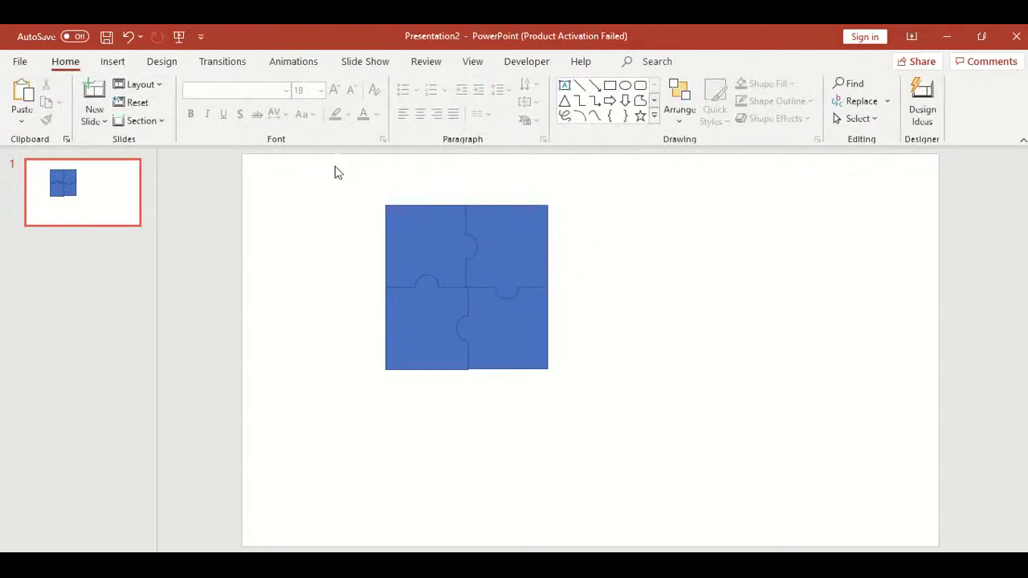
- Select all four pieces and move the square toward the slide's upper left
drag(338, 172, 616, 426)
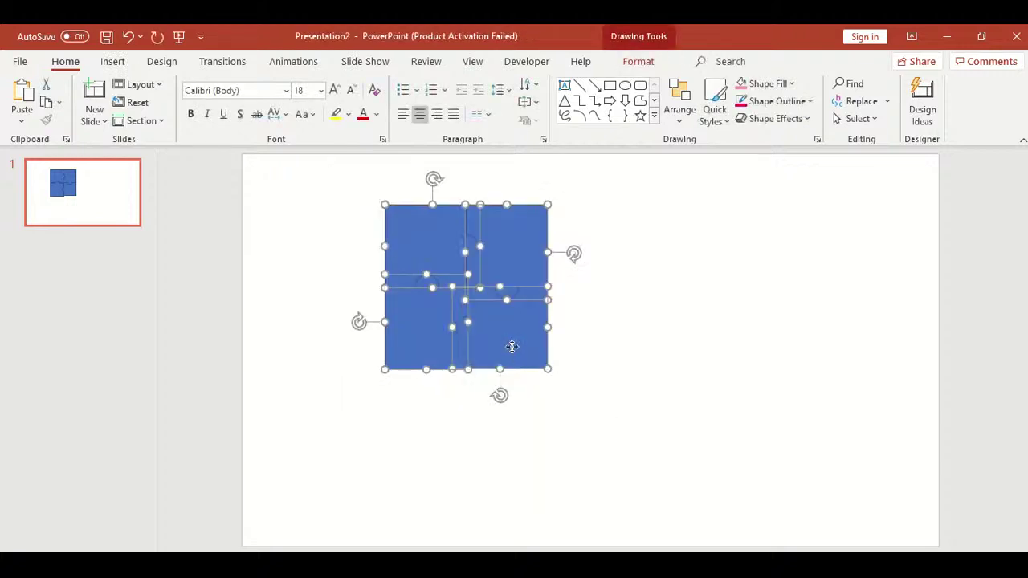
drag(511, 346, 404, 319)
click(568, 408)
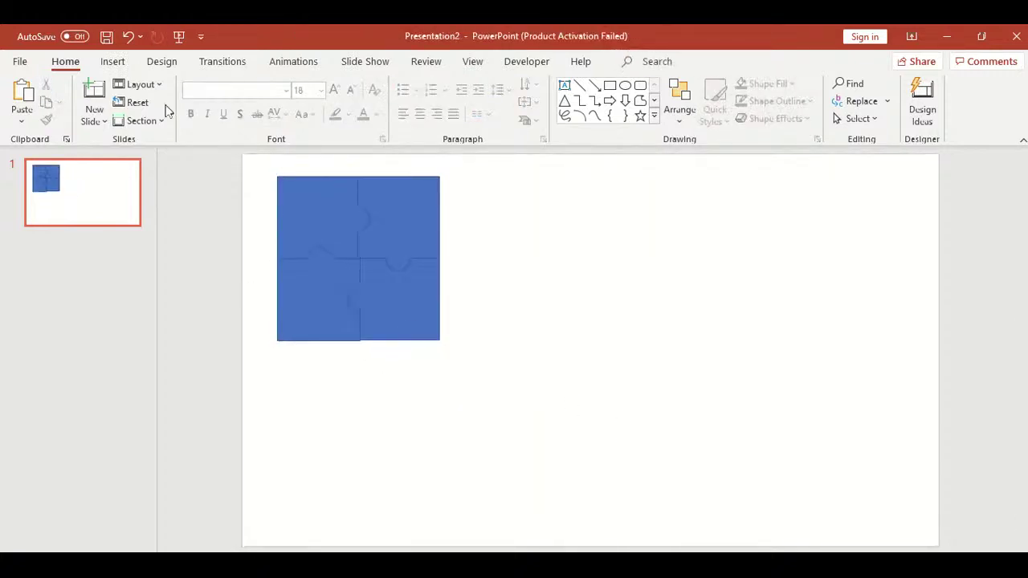
click(111, 62)
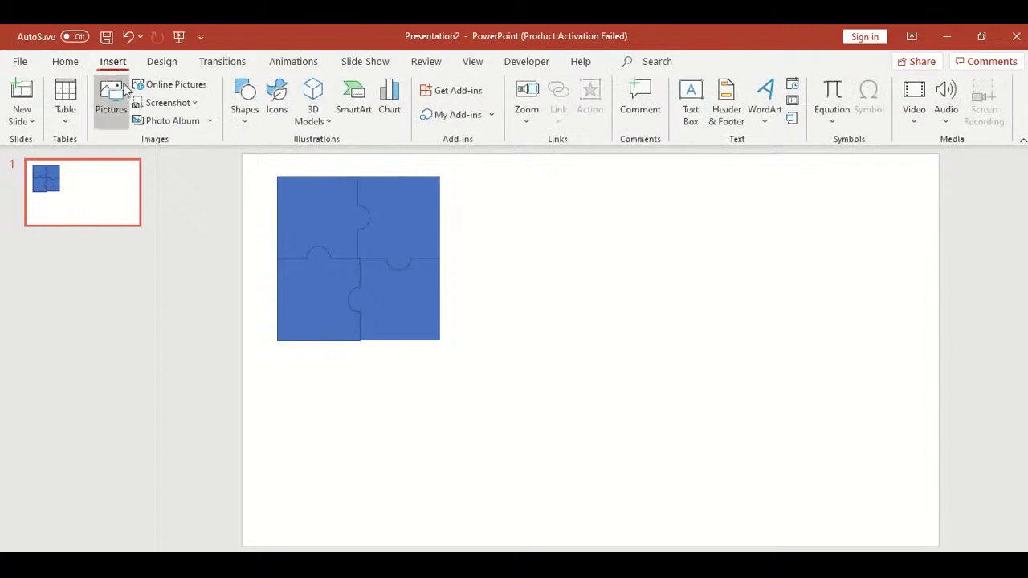
- Insert the Bitmoji cartoon star picture from the kotobee picctures folder onto the slide
click(109, 90)
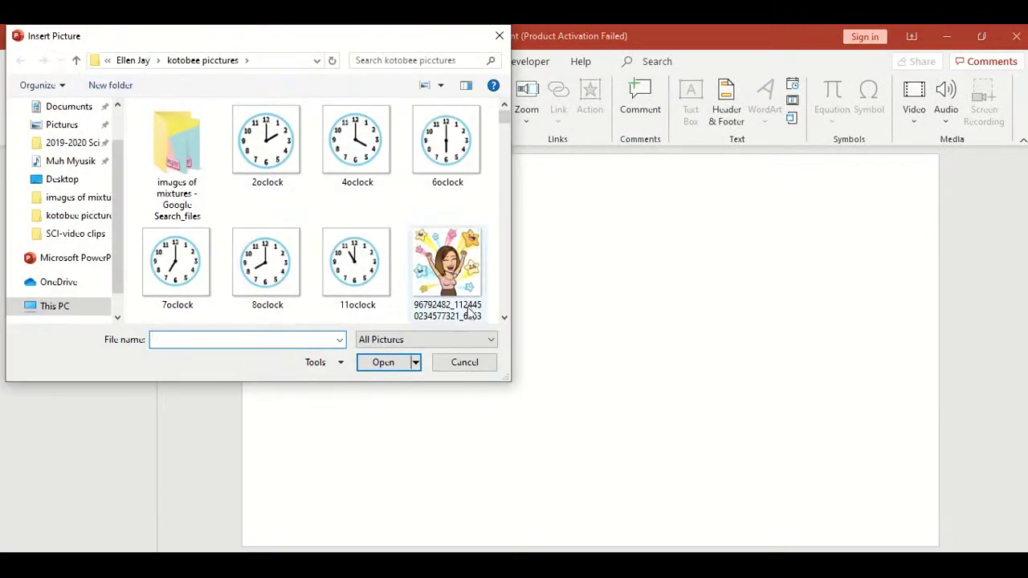
click(454, 277)
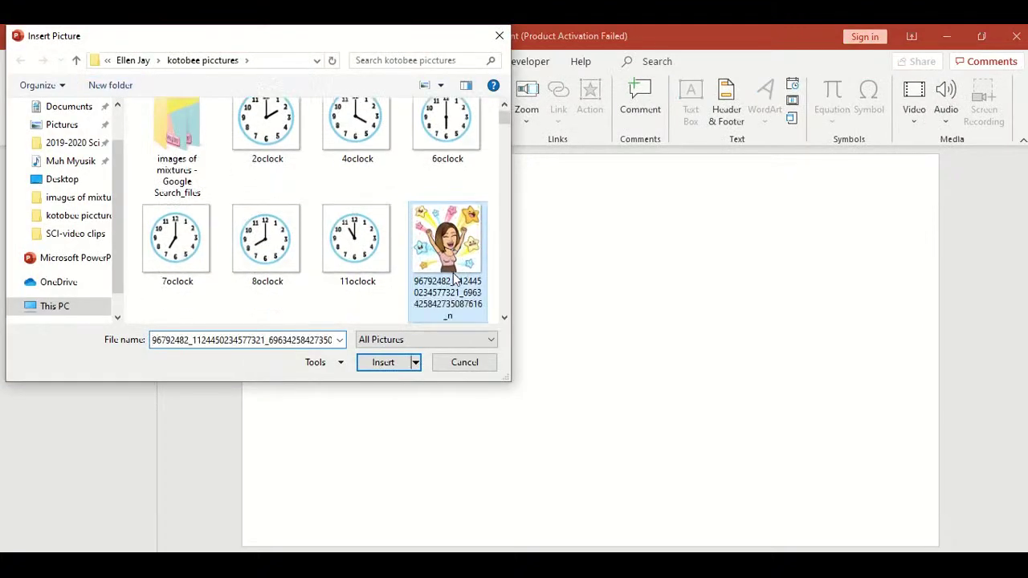
click(383, 365)
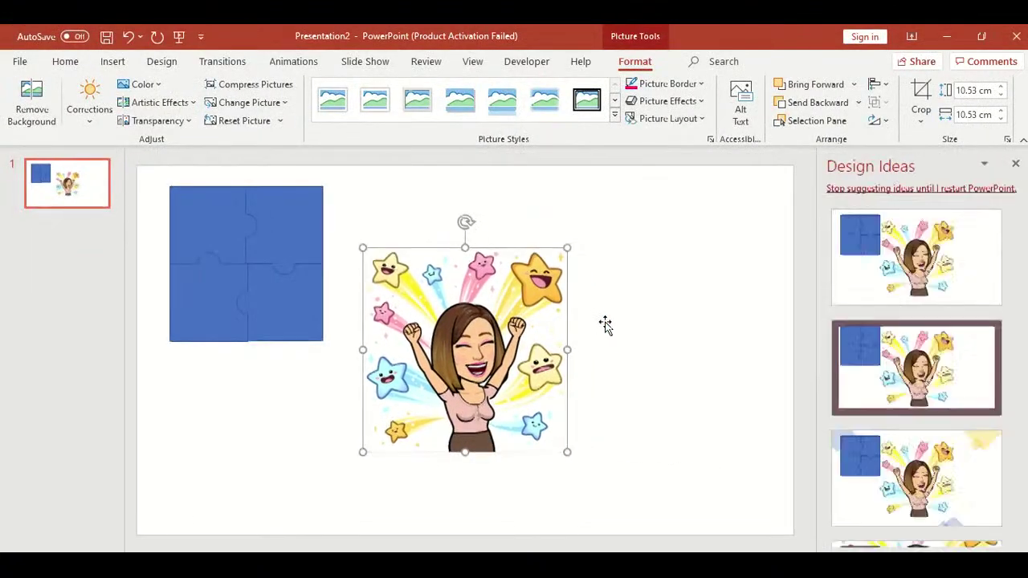
- Shrink the star picture to about 7.96 cm square and place it right of the puzzle
click(1016, 165)
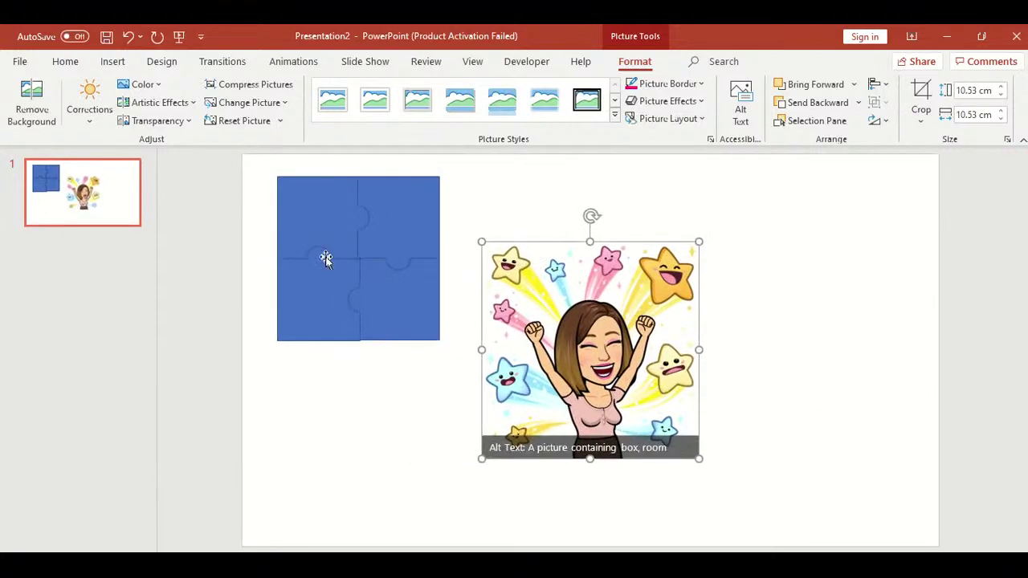
drag(612, 338, 404, 265)
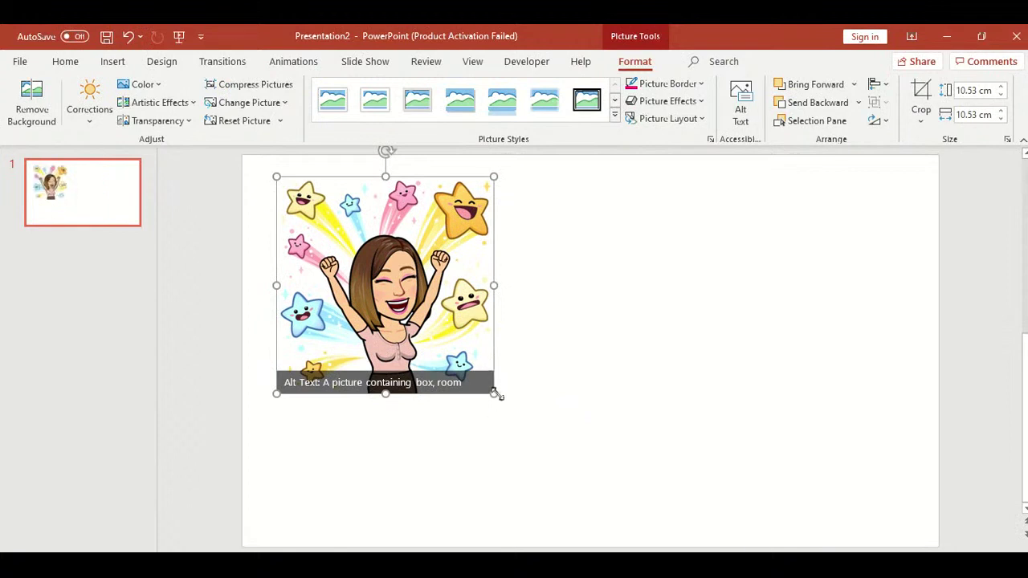
drag(495, 393, 431, 338)
drag(366, 257, 569, 257)
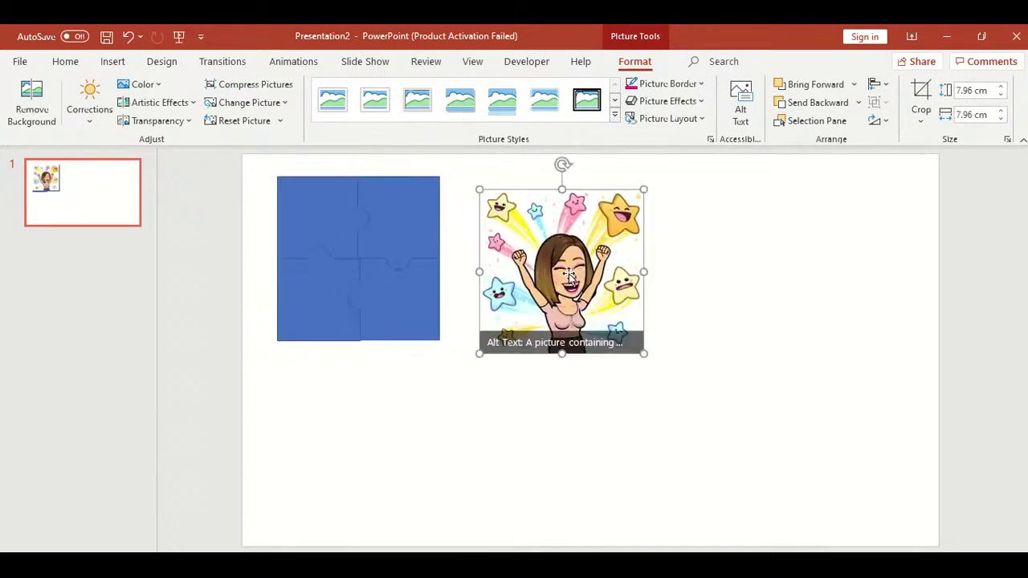
- Inspect the puzzle pieces, then move the star picture further right on the slide
click(328, 313)
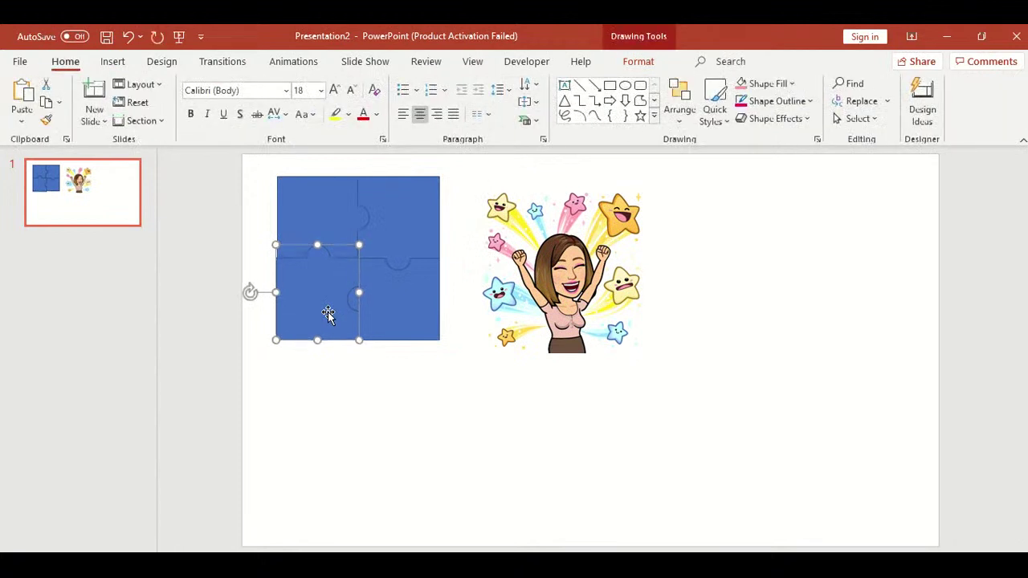
click(428, 443)
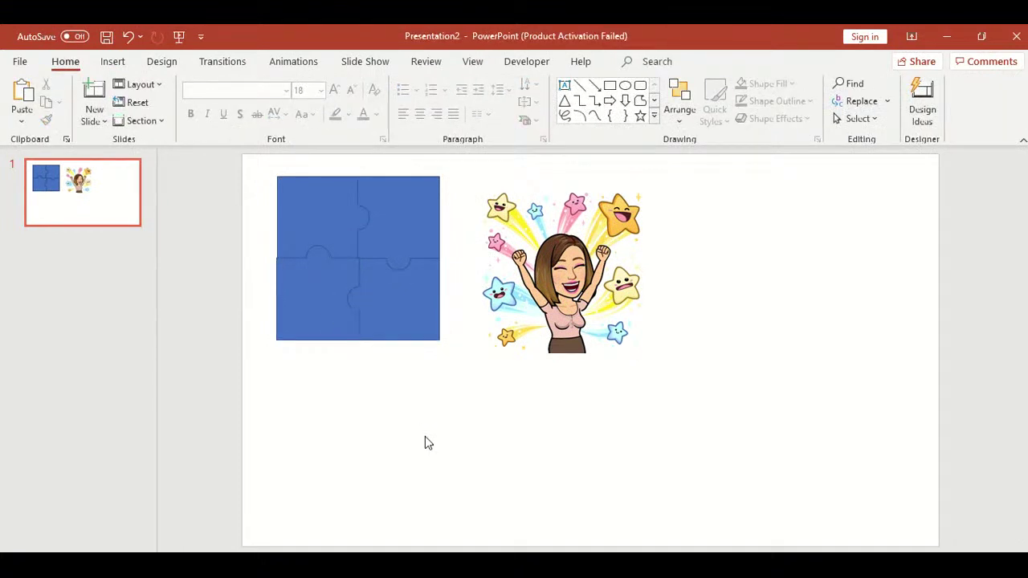
click(310, 242)
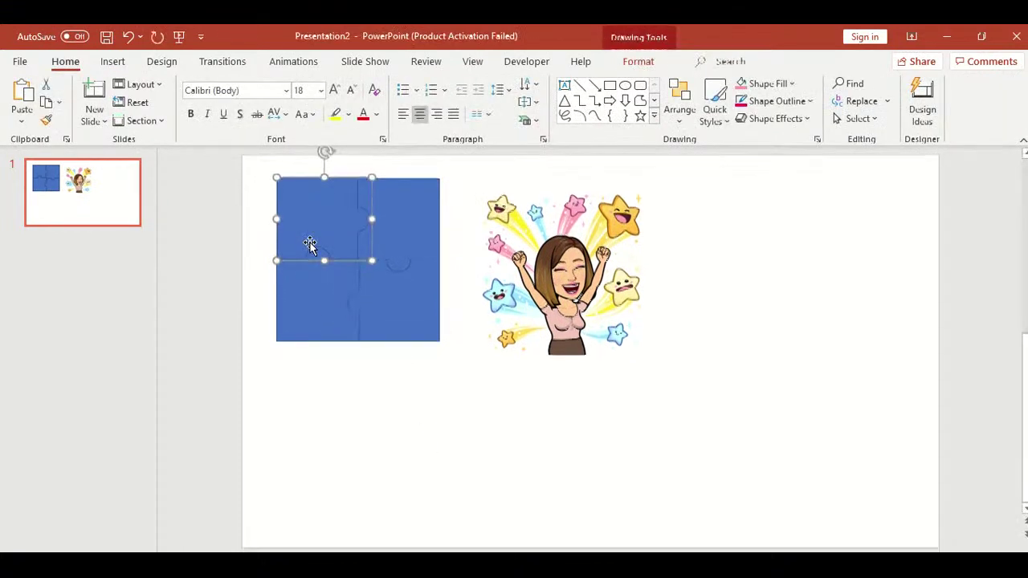
click(413, 244)
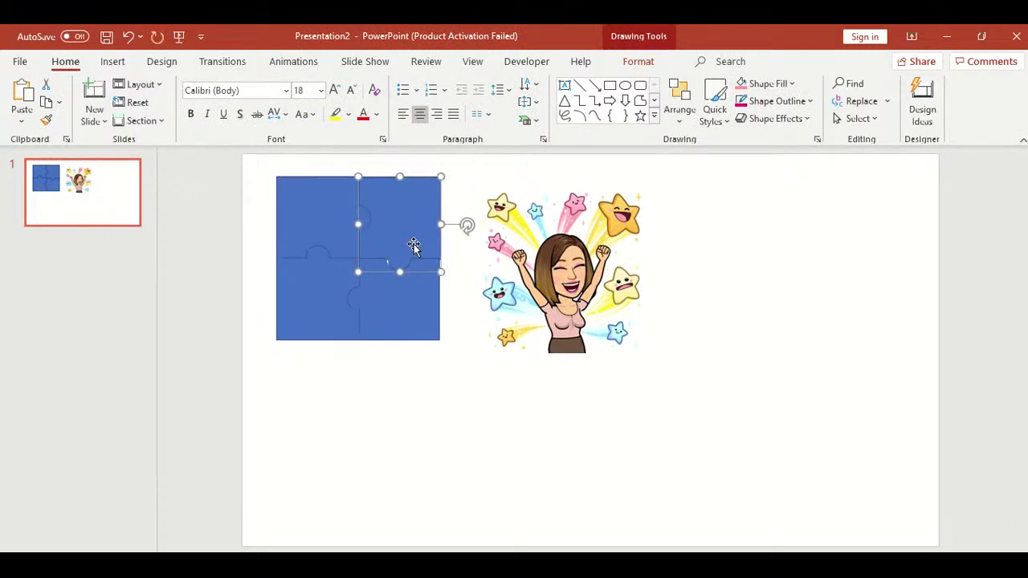
click(457, 497)
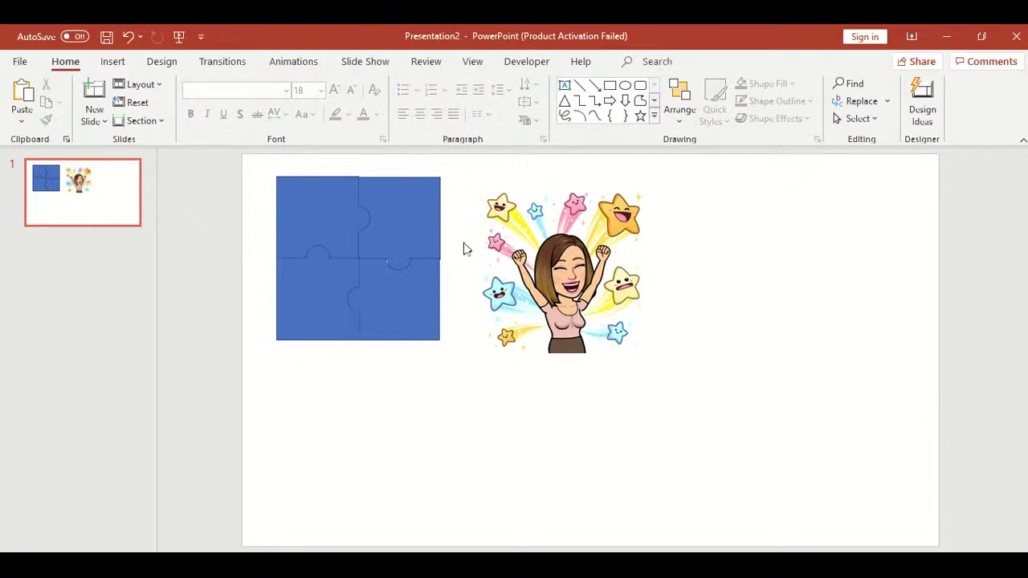
drag(580, 267, 689, 251)
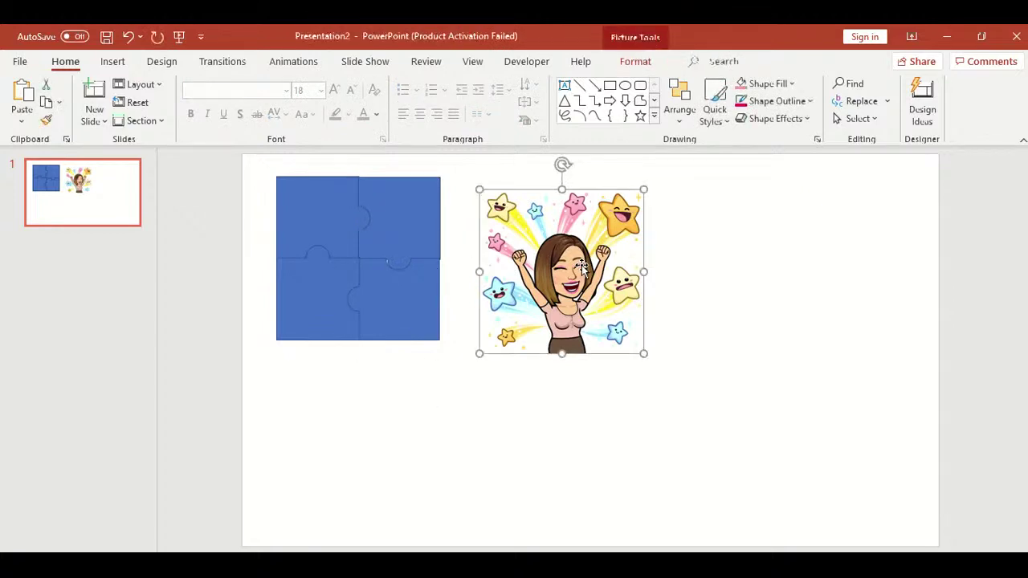